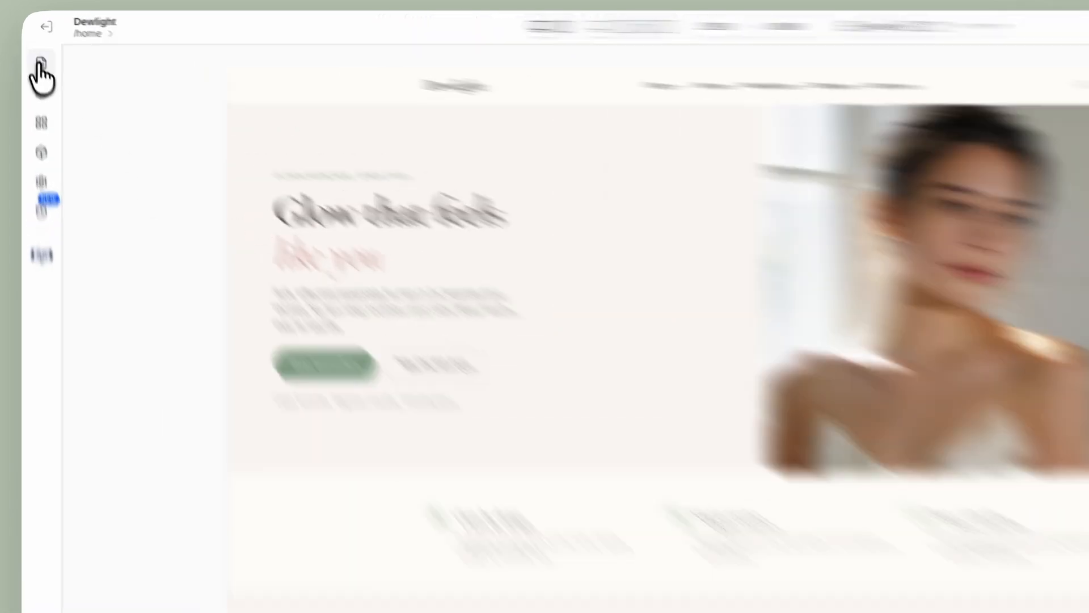
- Start a new AI-generated page for the store and name it Gifting
{"action": "left_click", "coordinate": [35, 47]}
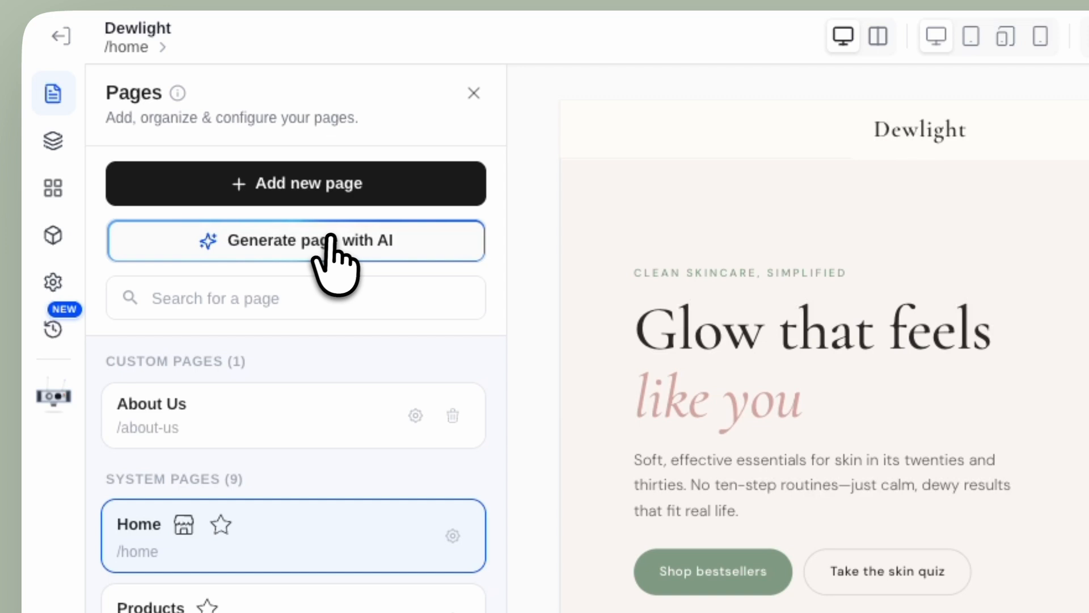
{"action": "left_click", "coordinate": [160, 111]}
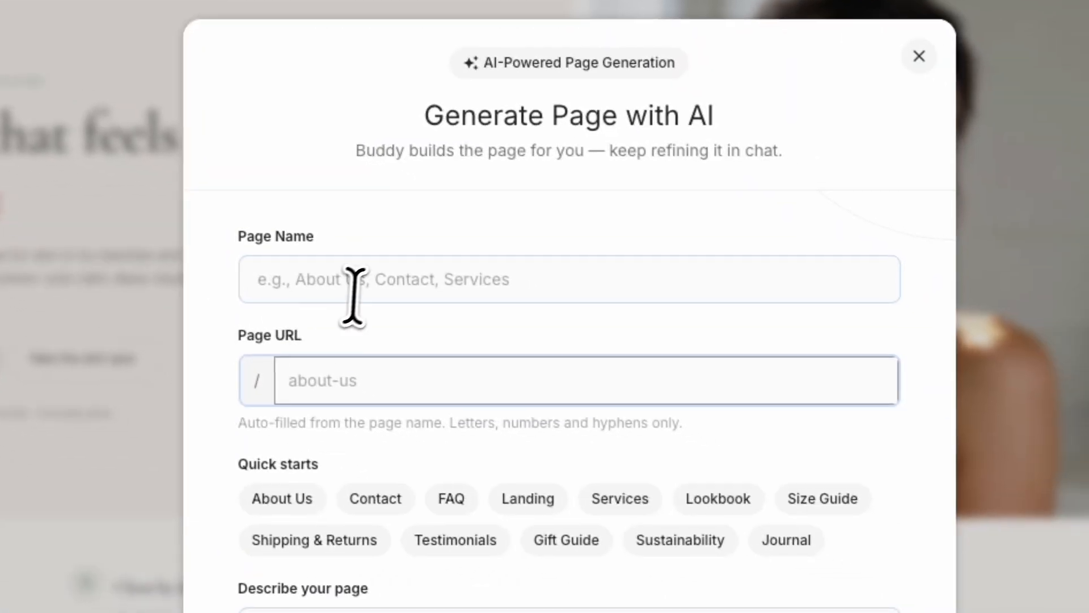
{"action": "left_click", "coordinate": [982, 497]}
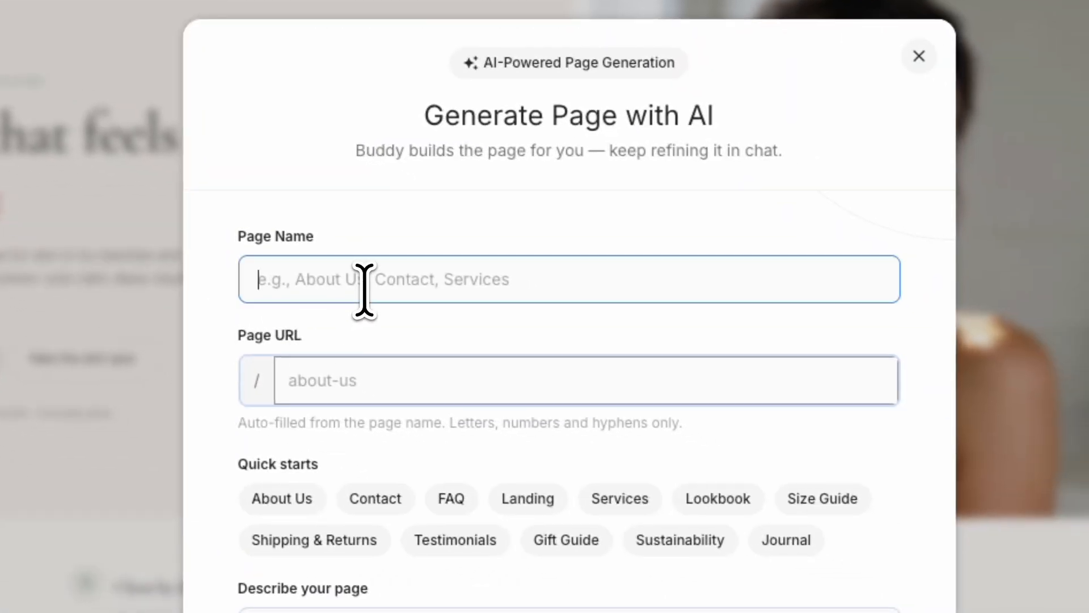
{"action": "type", "text": "Gifting"}
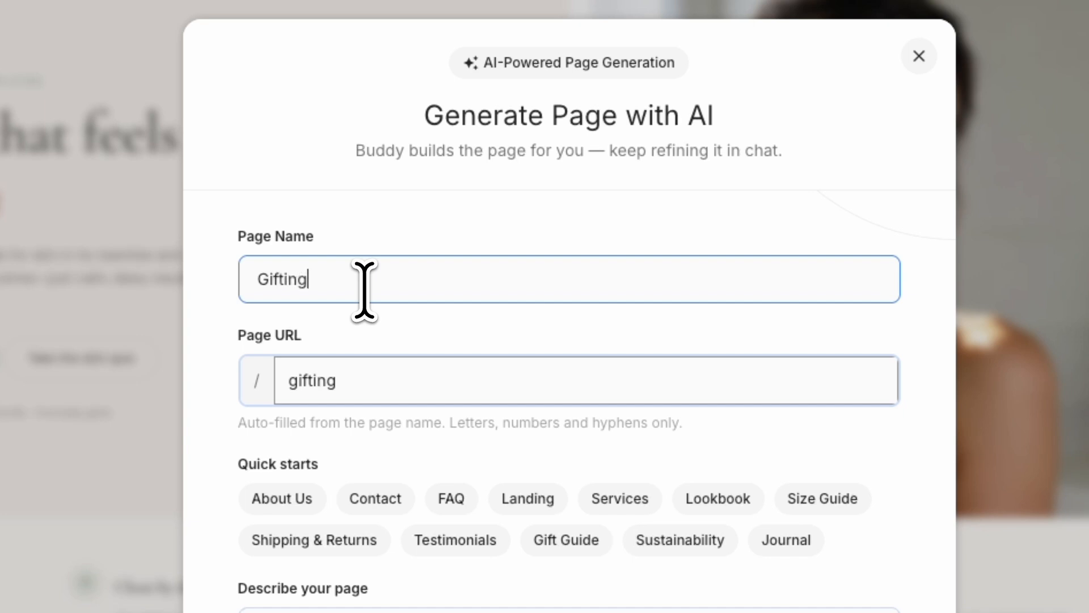
{"action": "key", "text": "Tab"}
{"action": "key", "text": "Tab"}
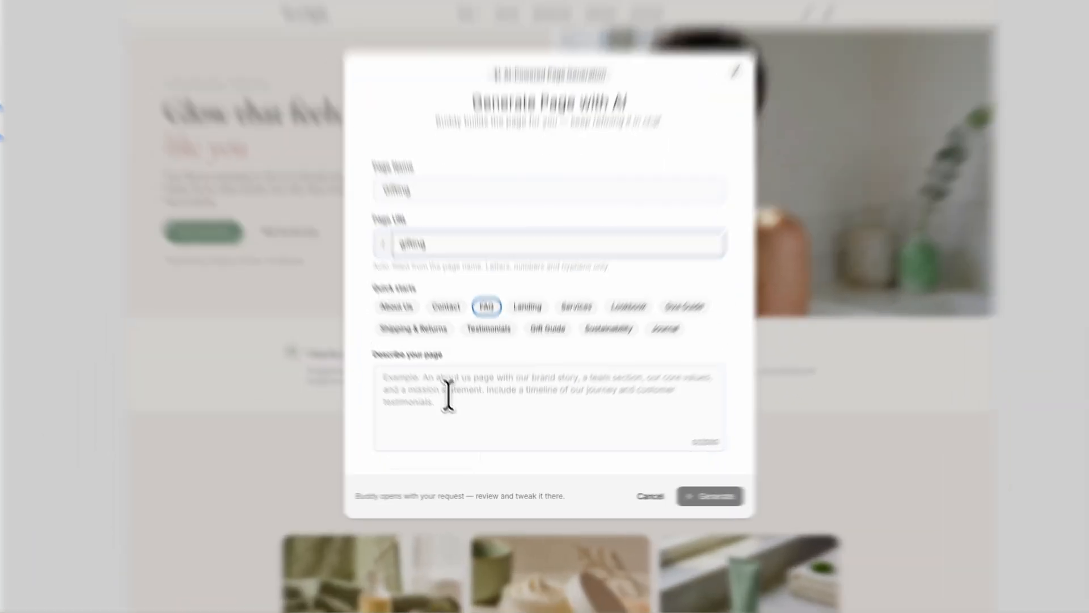
- Describe the page as "A gifting page for a skincare store, clean and fresh with a hero, bestsellers, and a gift guide section" and generate it
{"action": "left_click", "coordinate": [440, 470]}
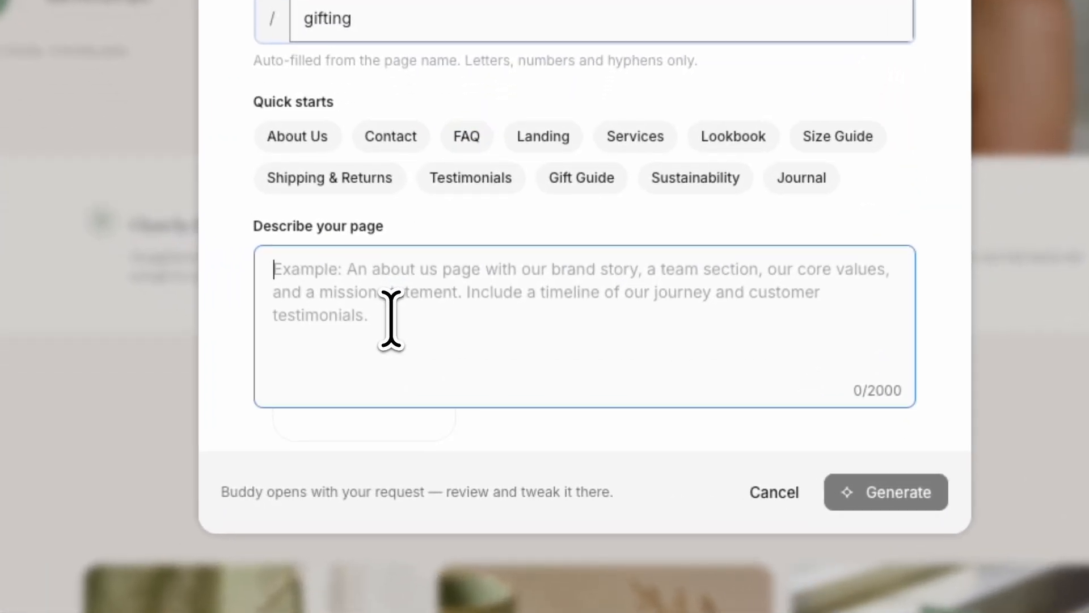
{"action": "type", "text": "A gifting page for a skincare store"}
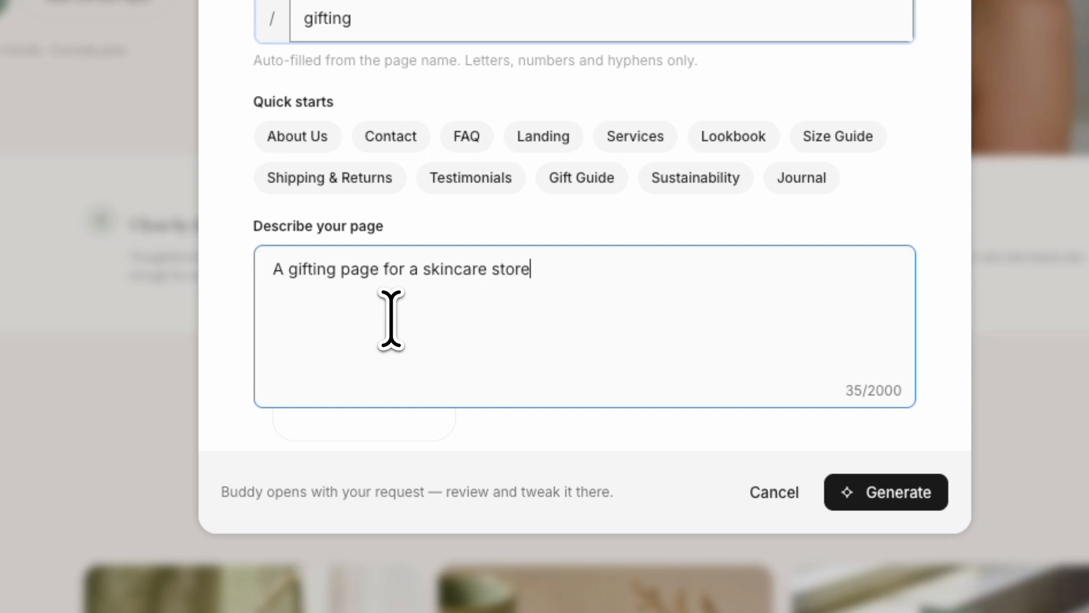
{"action": "type", "text": ", clean and fresh with a hero, bestsellers, and a gift g"}
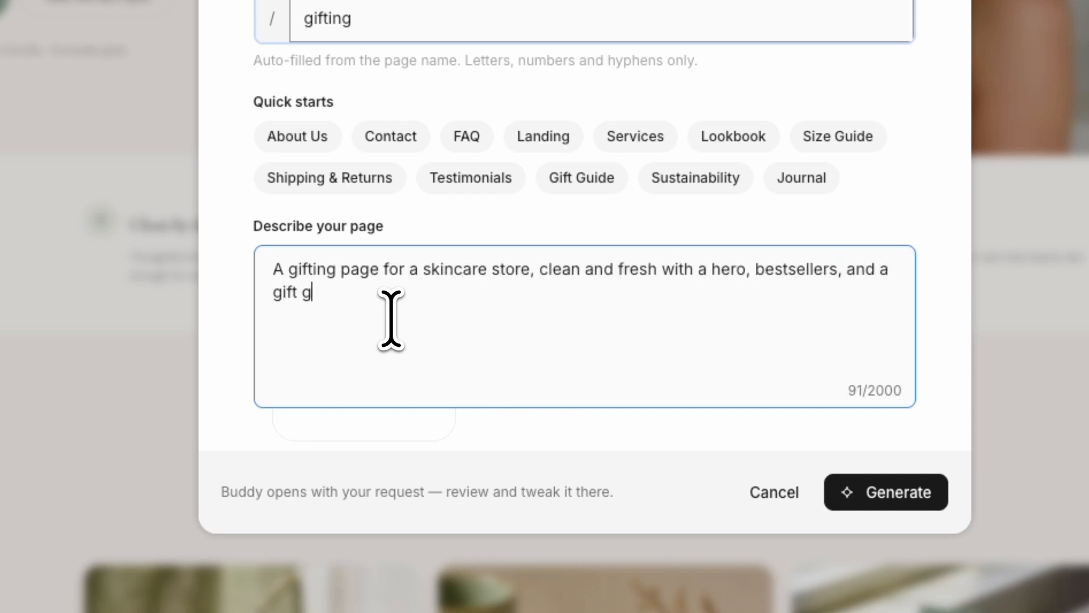
{"action": "type", "text": "uide section"}
{"action": "left_click", "coordinate": [868, 493]}
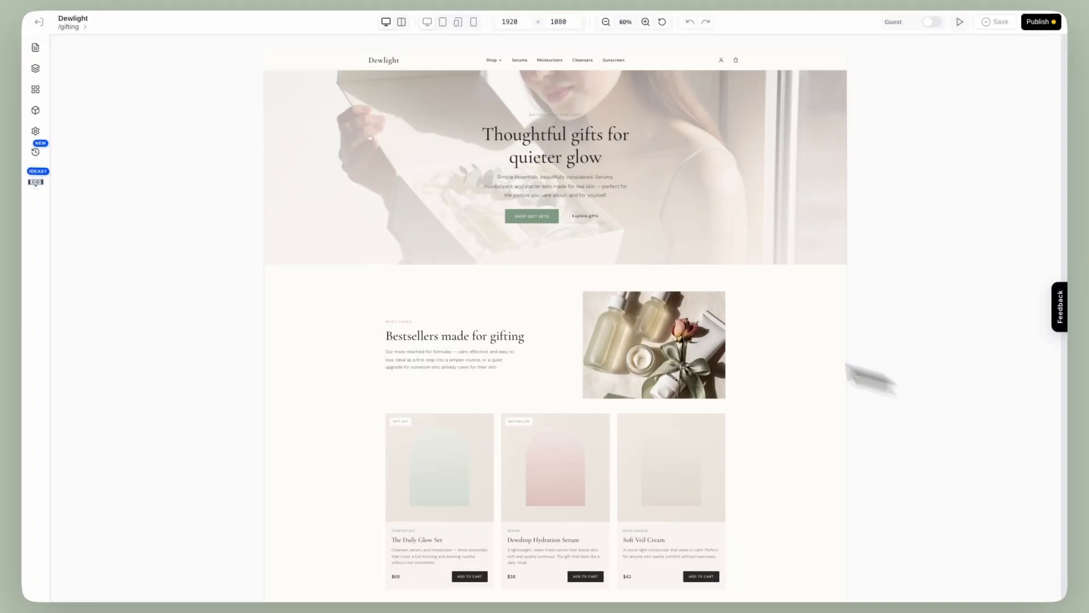
- Examine the generated Gifting page from the hero through the bestsellers and gift guide to the footer, with the page enlarged to 90%
{"action": "scroll", "coordinate": [352, 239], "scroll_direction": "down", "scroll_amount": 12}
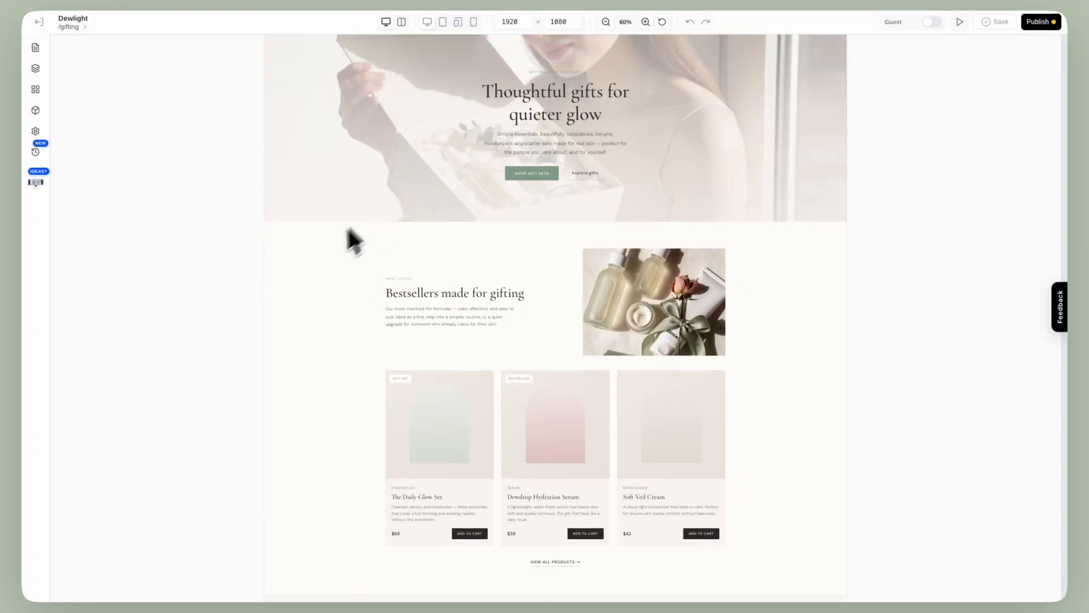
{"action": "scroll", "coordinate": [264, 278], "scroll_direction": "down", "scroll_amount": 4}
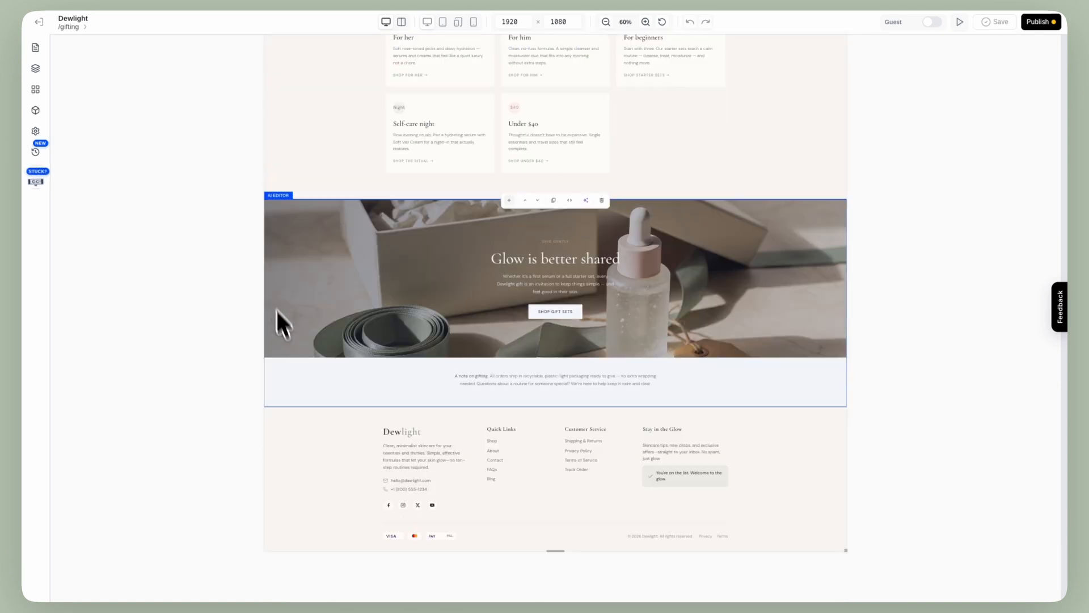
{"action": "scroll", "coordinate": [279, 321], "scroll_direction": "up", "scroll_amount": 10}
{"action": "scroll", "coordinate": [287, 348], "scroll_direction": "up", "scroll_amount": 5}
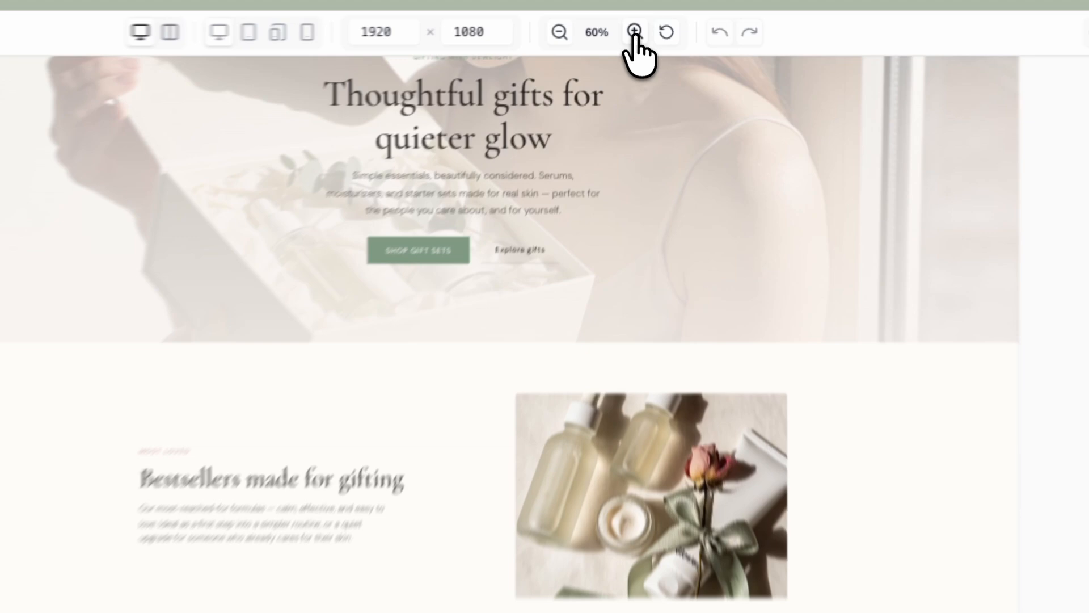
{"action": "left_click", "coordinate": [634, 31]}
{"action": "left_click", "coordinate": [634, 32]}
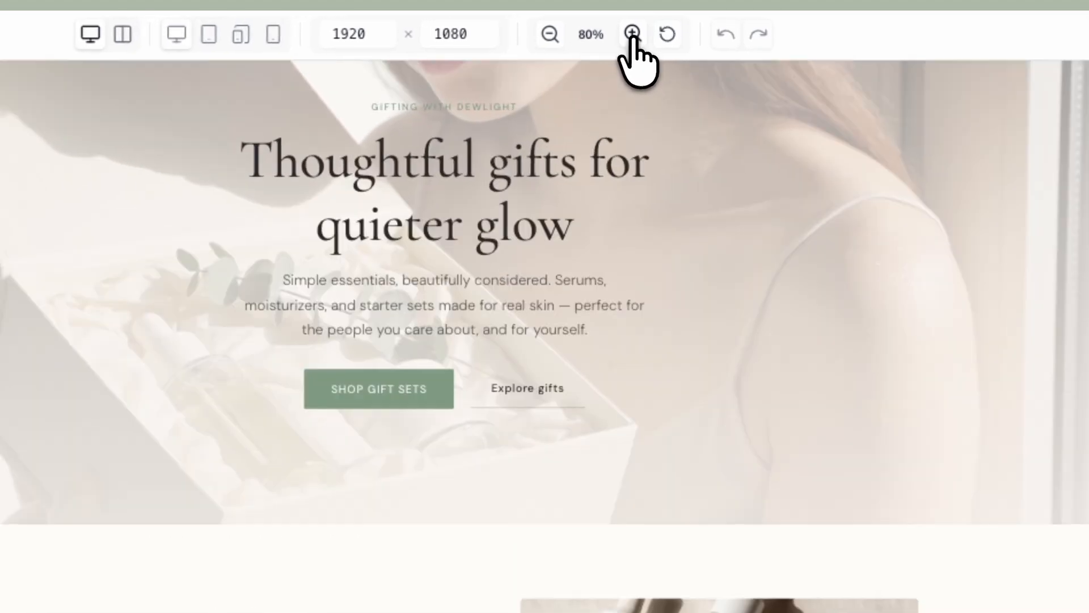
{"action": "left_click", "coordinate": [634, 32]}
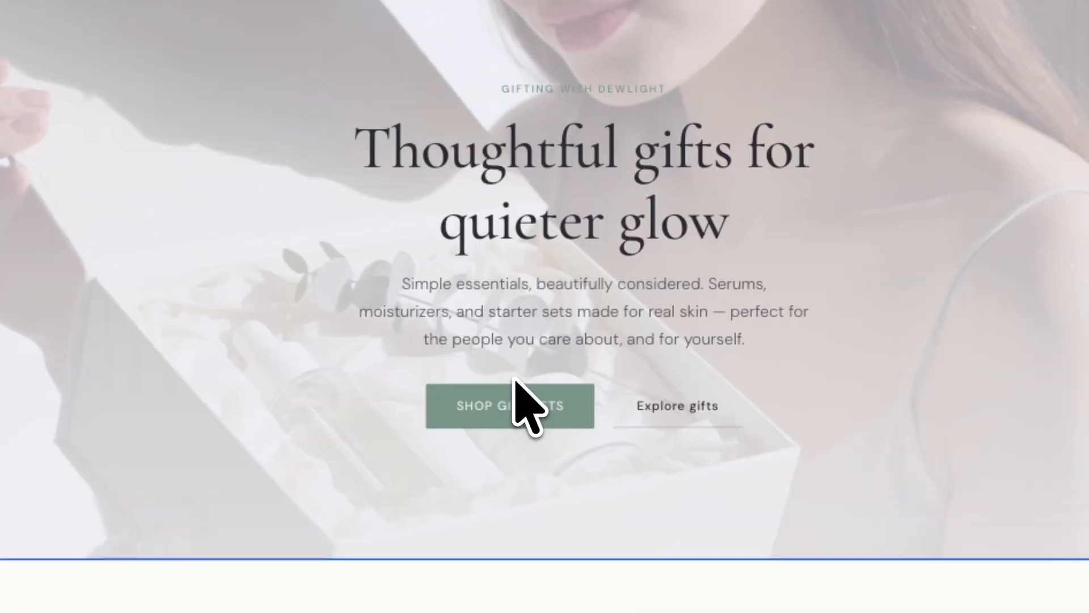
{"action": "scroll", "coordinate": [516, 381], "scroll_direction": "down", "scroll_amount": 10}
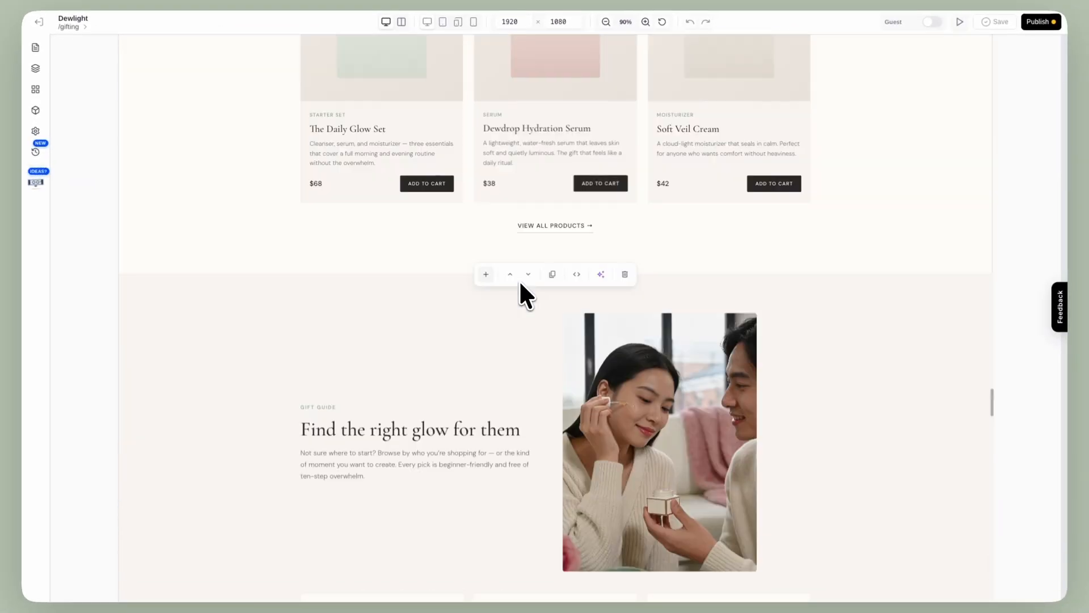
{"action": "scroll", "coordinate": [519, 280], "scroll_direction": "down", "scroll_amount": 8}
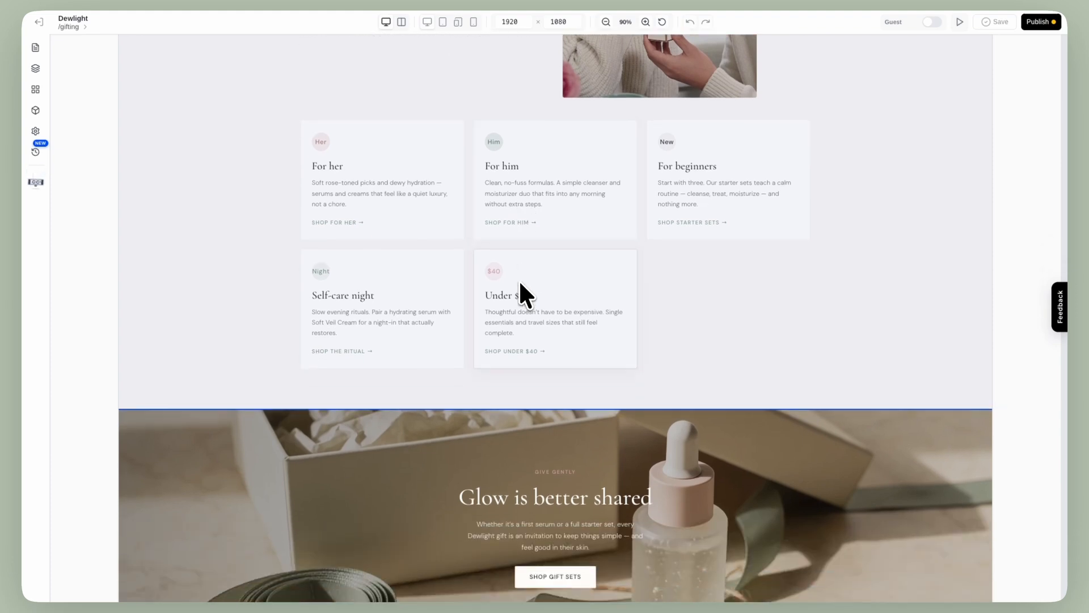
{"action": "scroll", "coordinate": [516, 280], "scroll_direction": "down", "scroll_amount": 10}
{"action": "scroll", "coordinate": [512, 283], "scroll_direction": "up", "scroll_amount": 10}
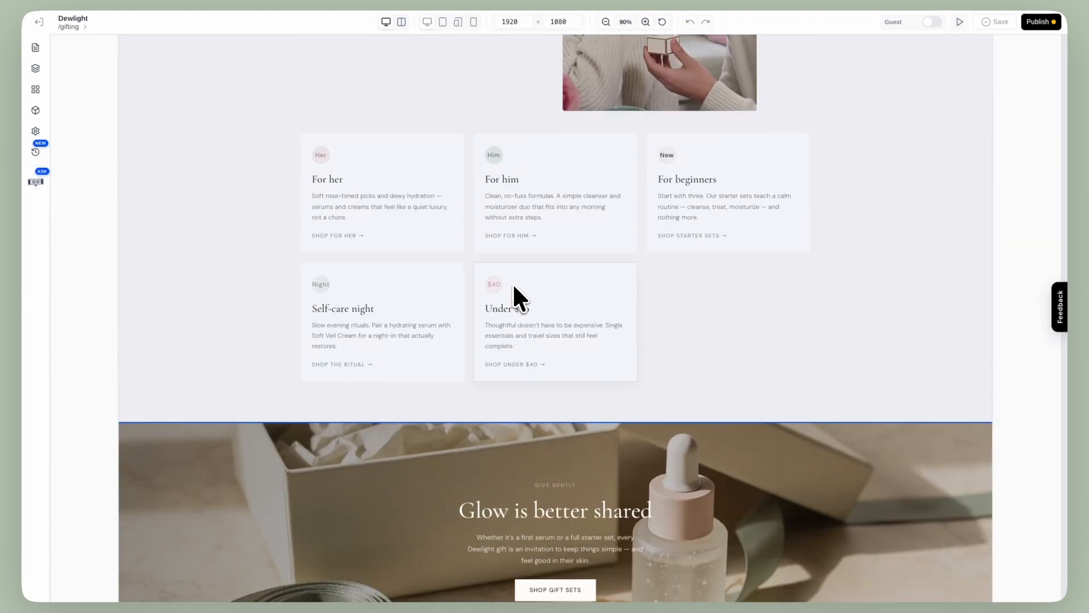
{"action": "scroll", "coordinate": [512, 283], "scroll_direction": "up", "scroll_amount": 20}
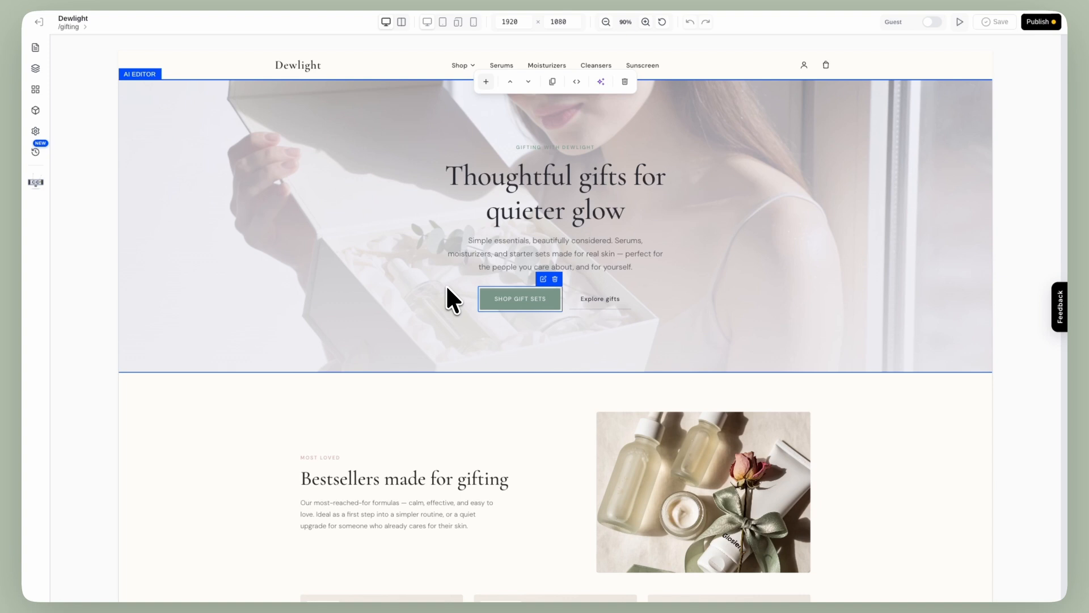
- Reopen the recent AI chat about the skincare gifting page and target the bestsellers section as its context
{"action": "left_click", "coordinate": [39, 182]}
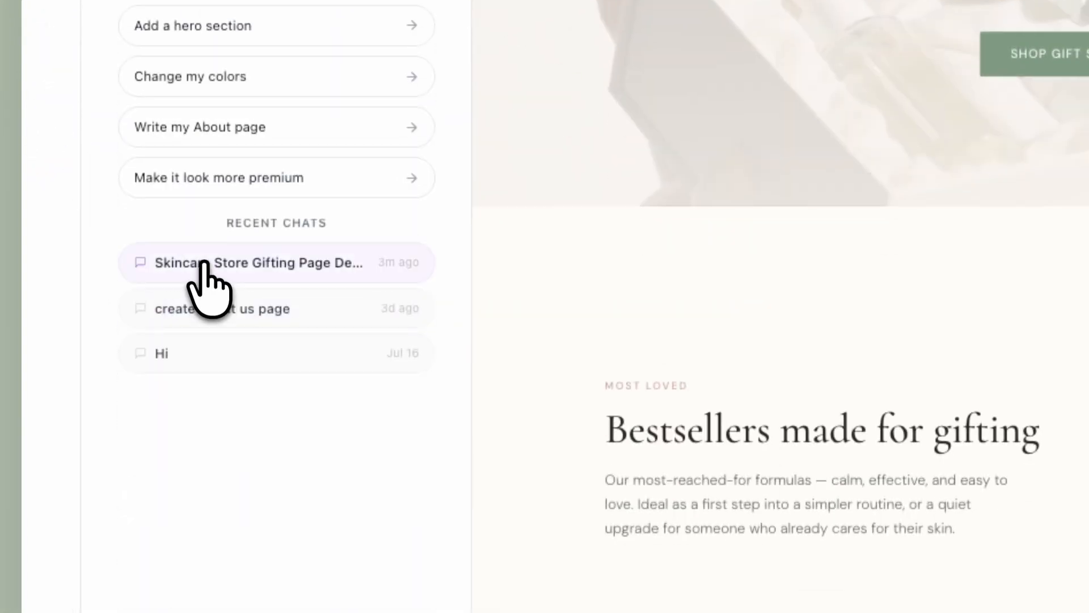
{"action": "left_click", "coordinate": [205, 562]}
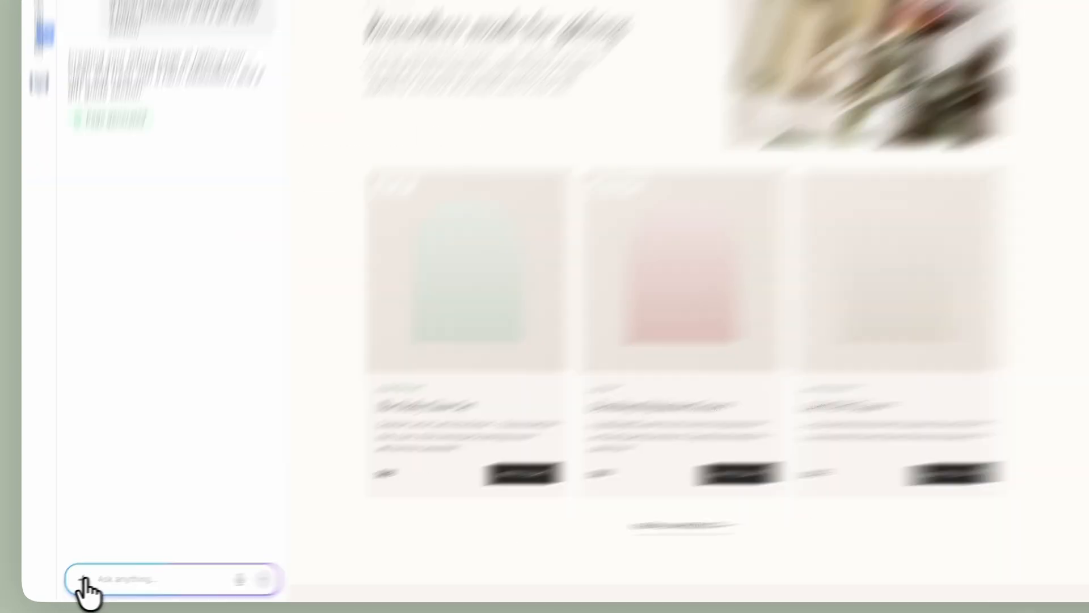
{"action": "left_click", "coordinate": [72, 583]}
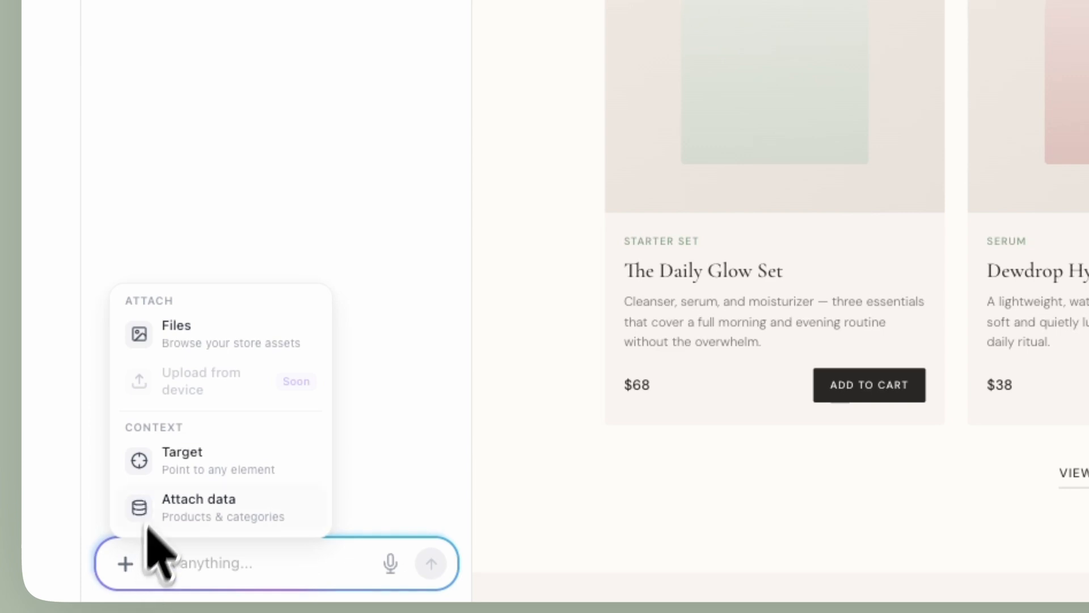
{"action": "left_click", "coordinate": [184, 457]}
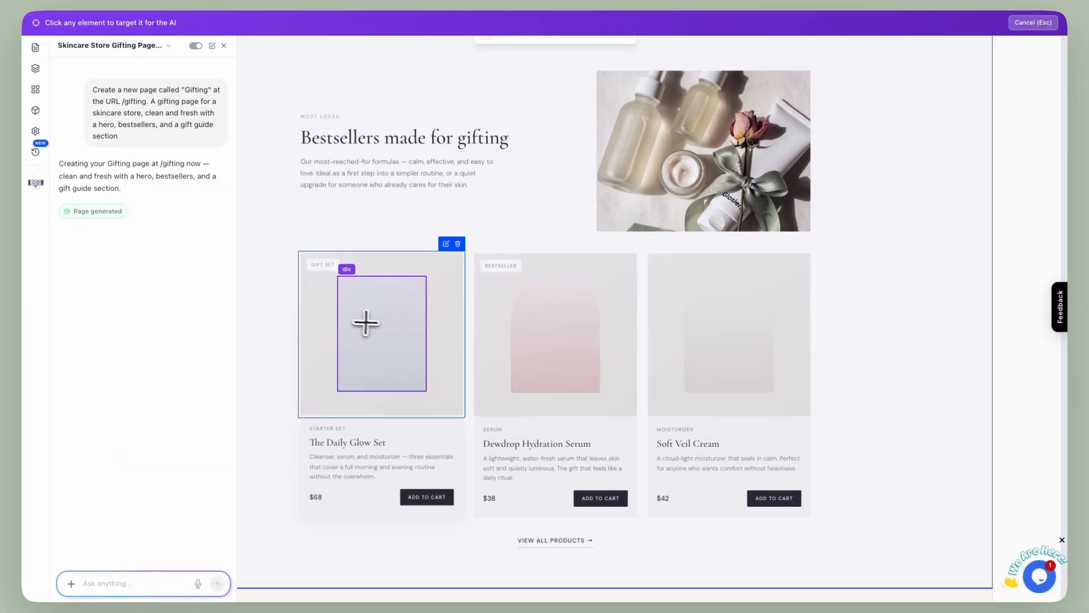
{"action": "scroll", "coordinate": [684, 233], "scroll_direction": "up", "scroll_amount": 3}
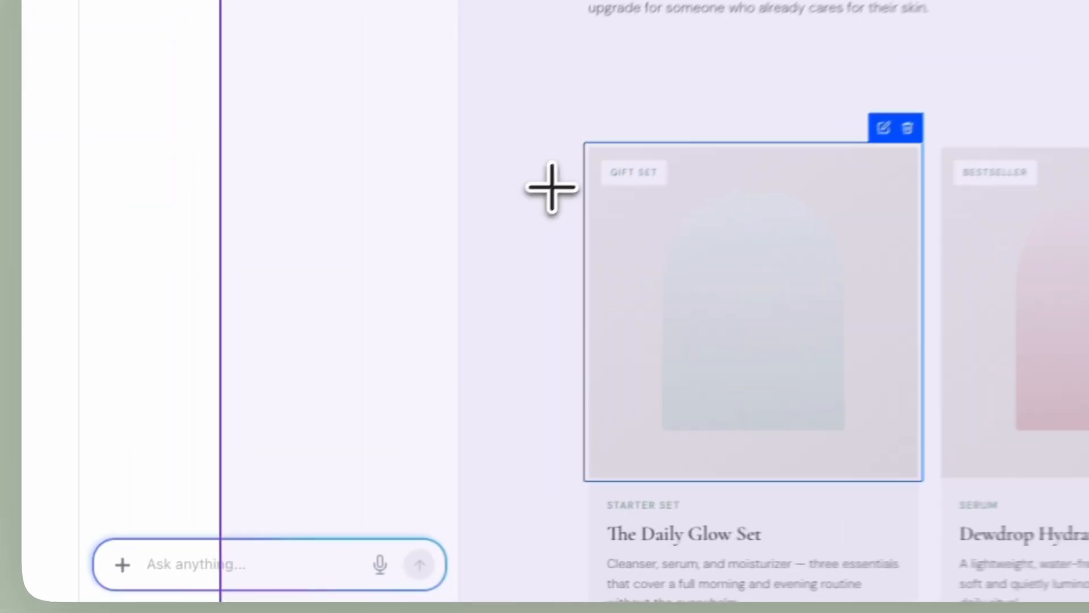
{"action": "left_click", "coordinate": [286, 400]}
- Write the prompt "can you add the real product images here what we have ?" and attach Dewy Moisture Cream, Cloud Soft Cleanser and Clarifying Niacinamide Drops
{"action": "type", "text": "can you add the real"}
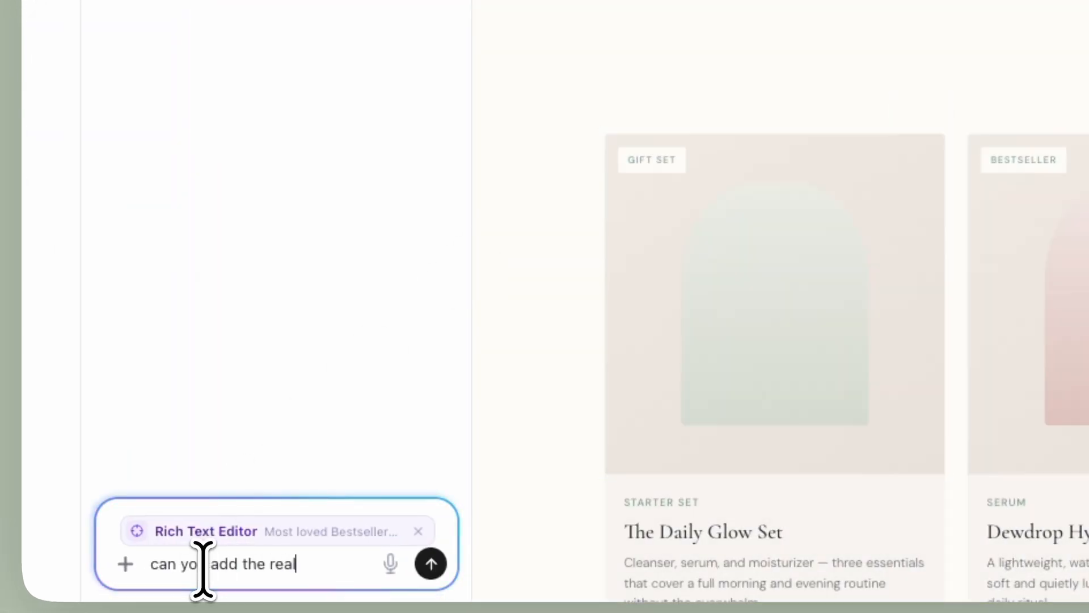
{"action": "type", "text": " product images here what we have ?"}
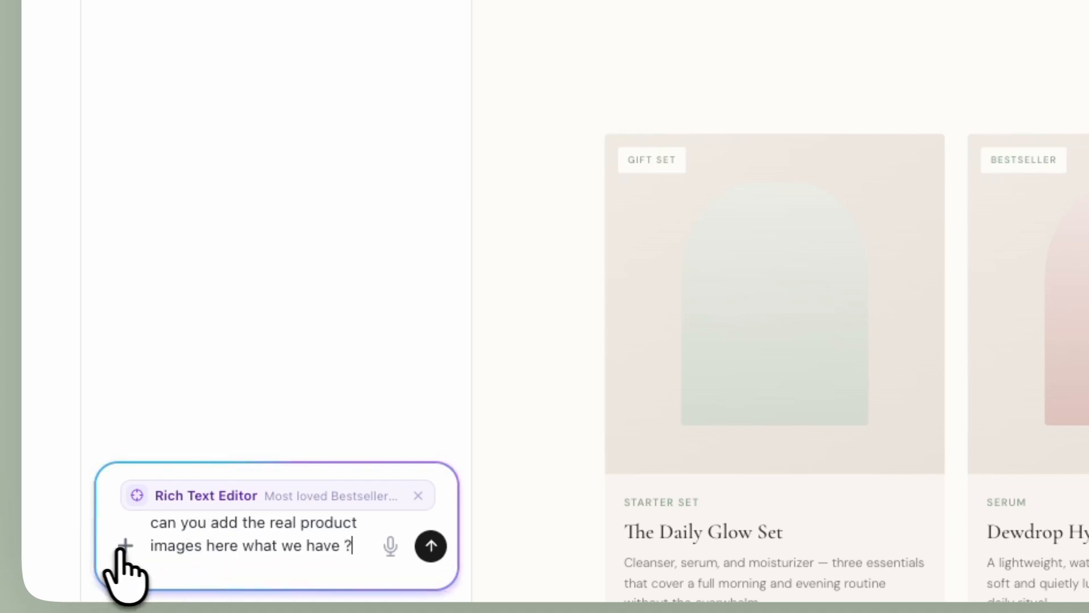
{"action": "left_click", "coordinate": [126, 546]}
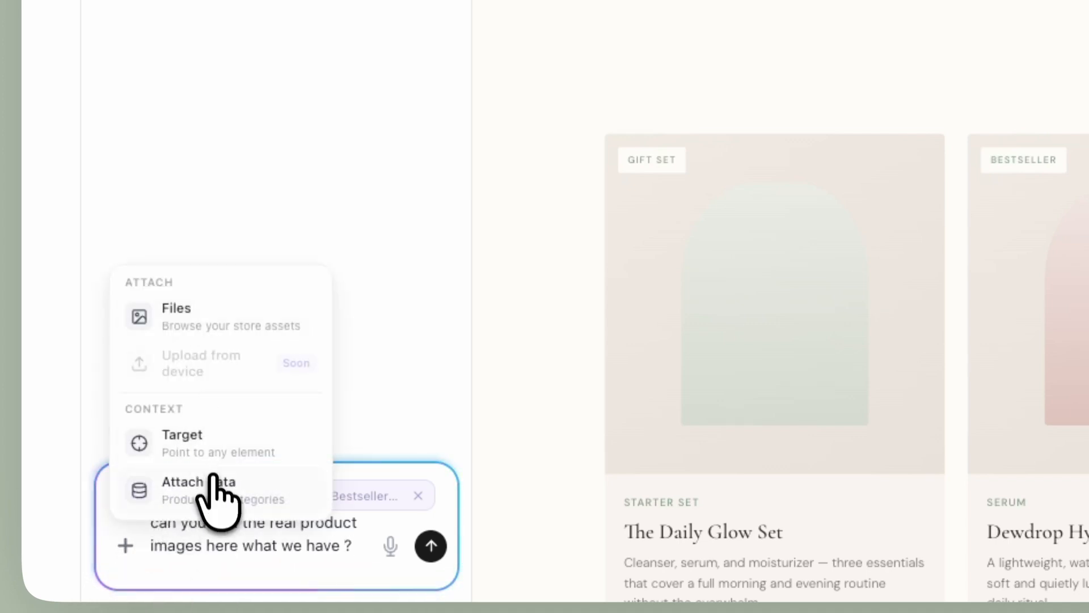
{"action": "left_click", "coordinate": [210, 483]}
{"action": "left_click", "coordinate": [505, 180]}
{"action": "left_click", "coordinate": [502, 219]}
{"action": "left_click", "coordinate": [499, 258]}
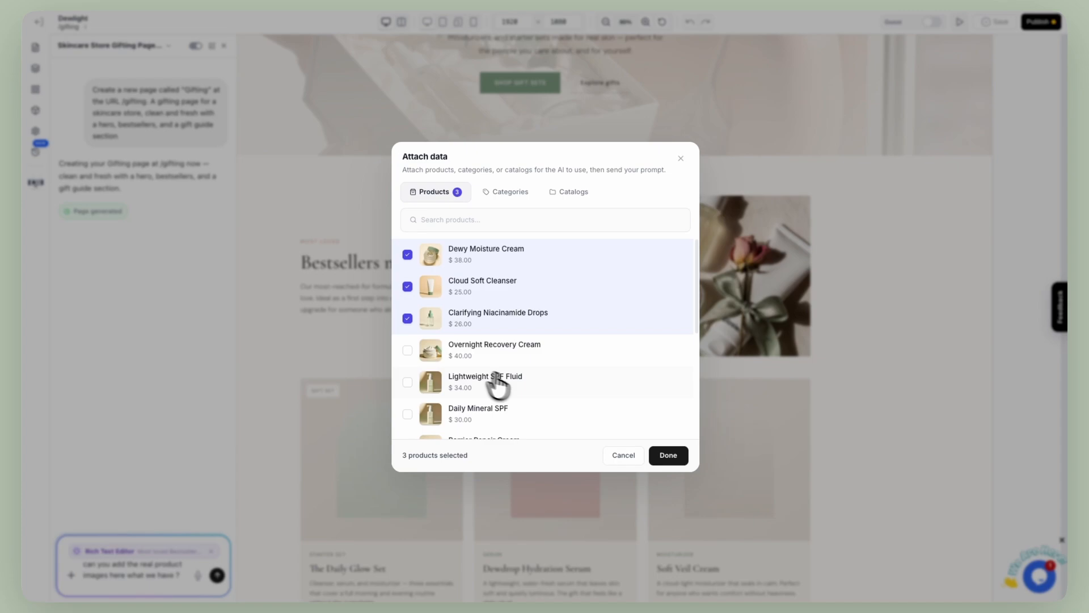
{"action": "left_click", "coordinate": [807, 424]}
- Send the prompt to the AI assistant and keep its update to the bestsellers section
{"action": "left_click", "coordinate": [217, 575]}
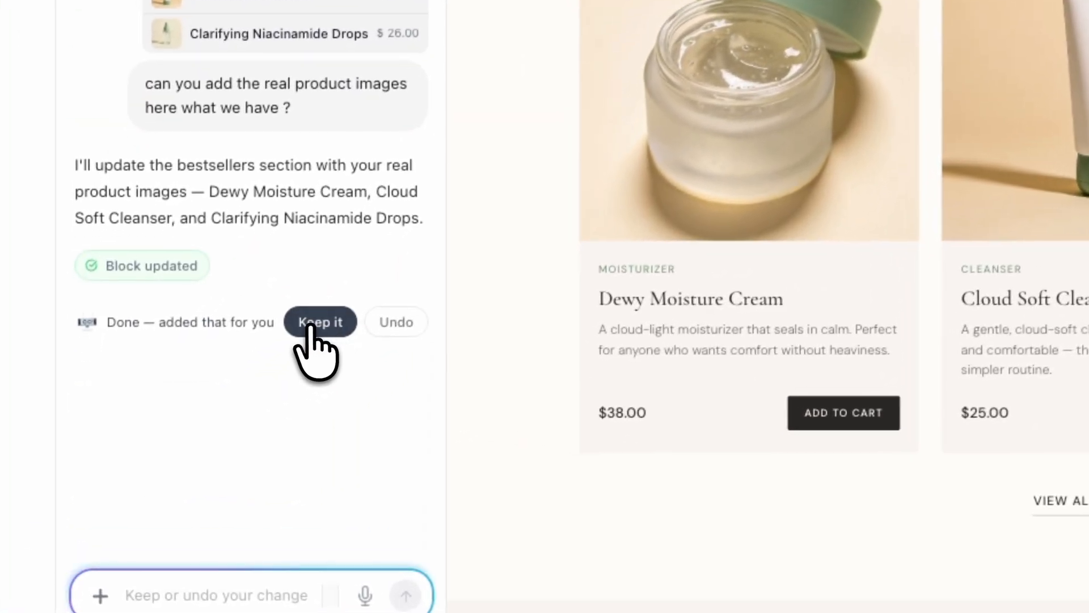
{"action": "left_click", "coordinate": [177, 452]}
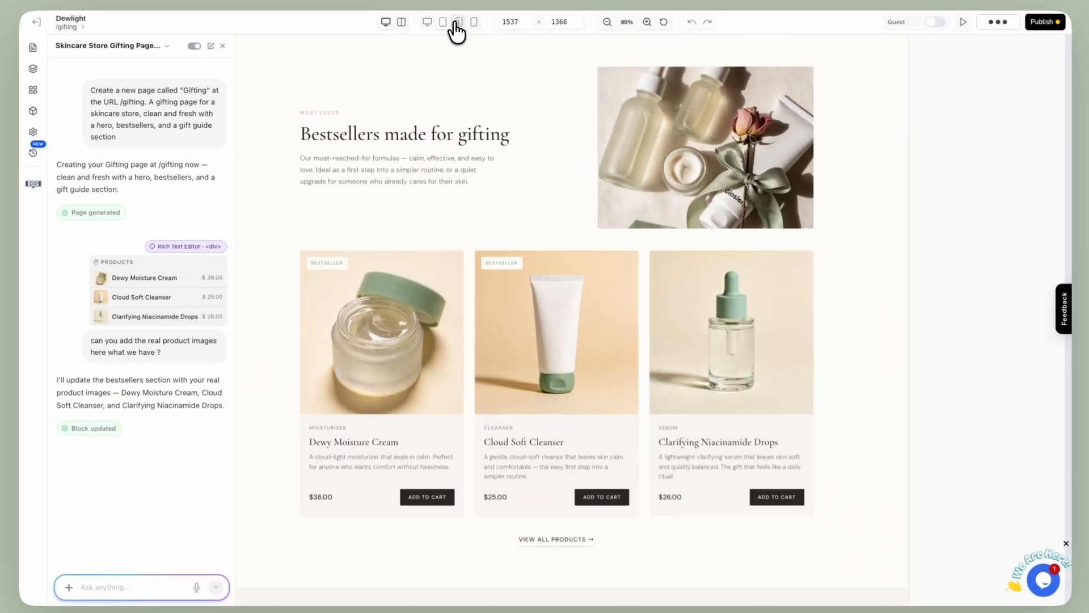
- Check the bestsellers cards and the gift guide below them, returning the preview to the 1920 × 1080 desktop size
{"action": "left_click", "coordinate": [458, 22]}
{"action": "scroll", "coordinate": [516, 226], "scroll_direction": "down", "scroll_amount": 5}
{"action": "left_click", "coordinate": [427, 21]}
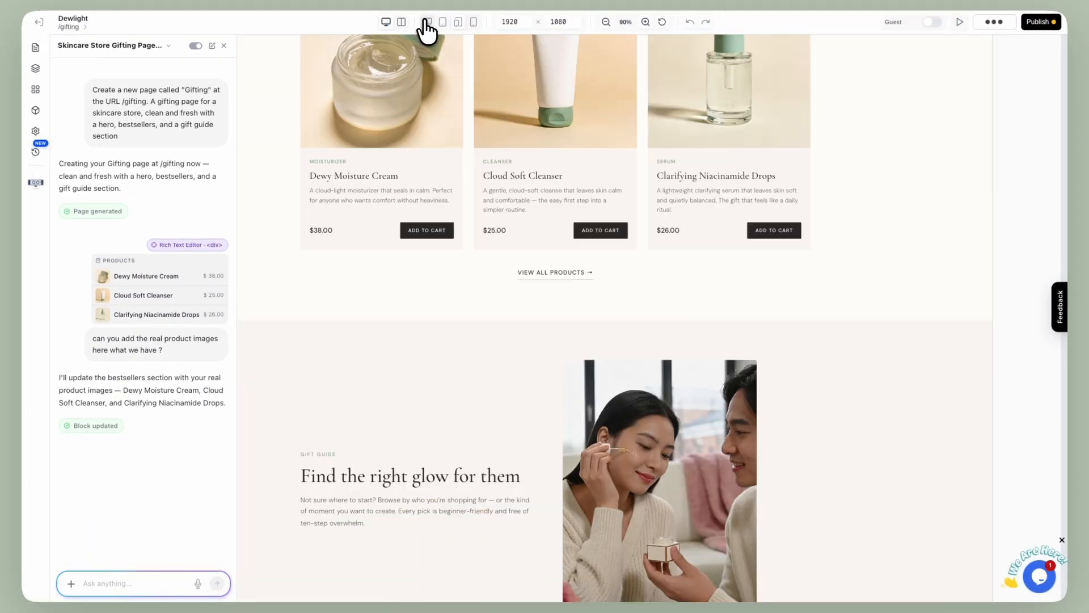
{"action": "scroll", "coordinate": [517, 341], "scroll_direction": "up", "scroll_amount": 5}
{"action": "scroll", "coordinate": [517, 431], "scroll_direction": "down", "scroll_amount": 2}
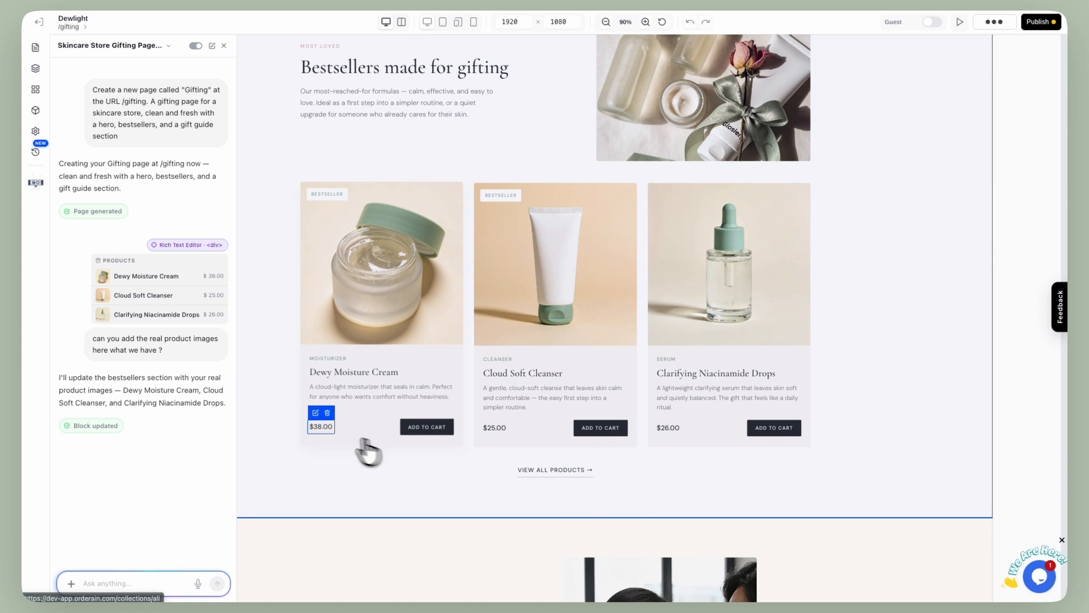
{"action": "scroll", "coordinate": [397, 398], "scroll_direction": "up", "scroll_amount": 3}
{"action": "scroll", "coordinate": [624, 340], "scroll_direction": "down", "scroll_amount": 8}
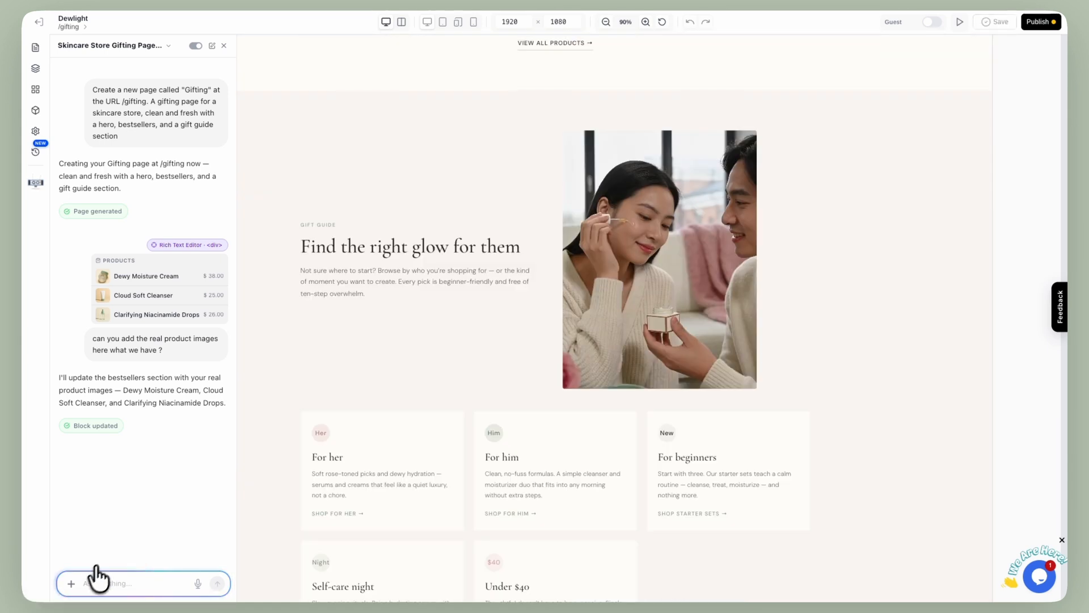
- From the chat's store files, generate a 1:1 AI image with the prompt "a beautiful woman with full of joy smiling and holding gift in her hand."
{"action": "left_click", "coordinate": [71, 583]}
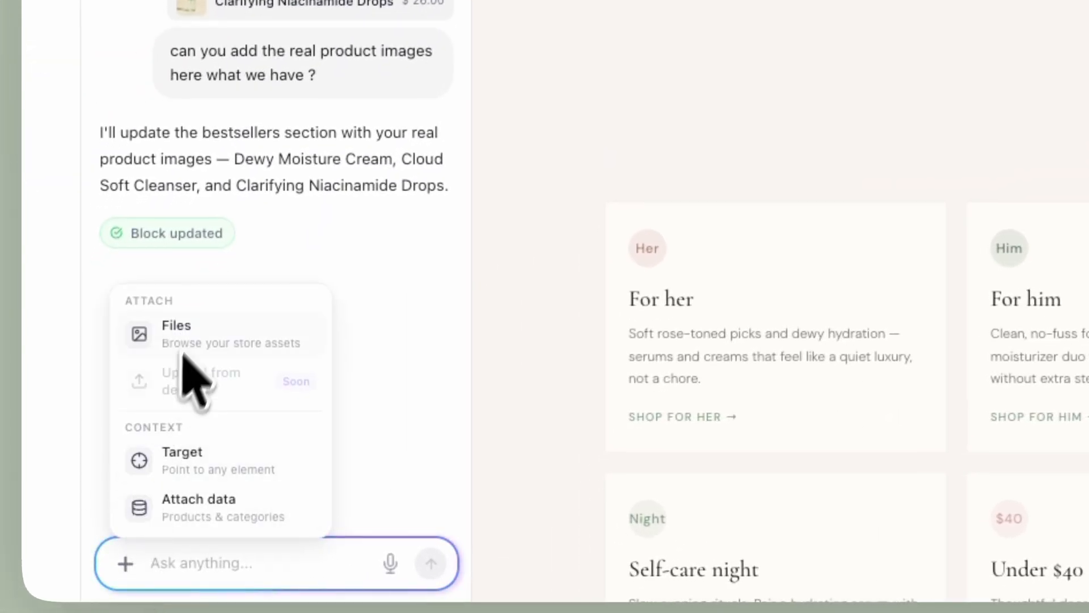
{"action": "left_click", "coordinate": [221, 343]}
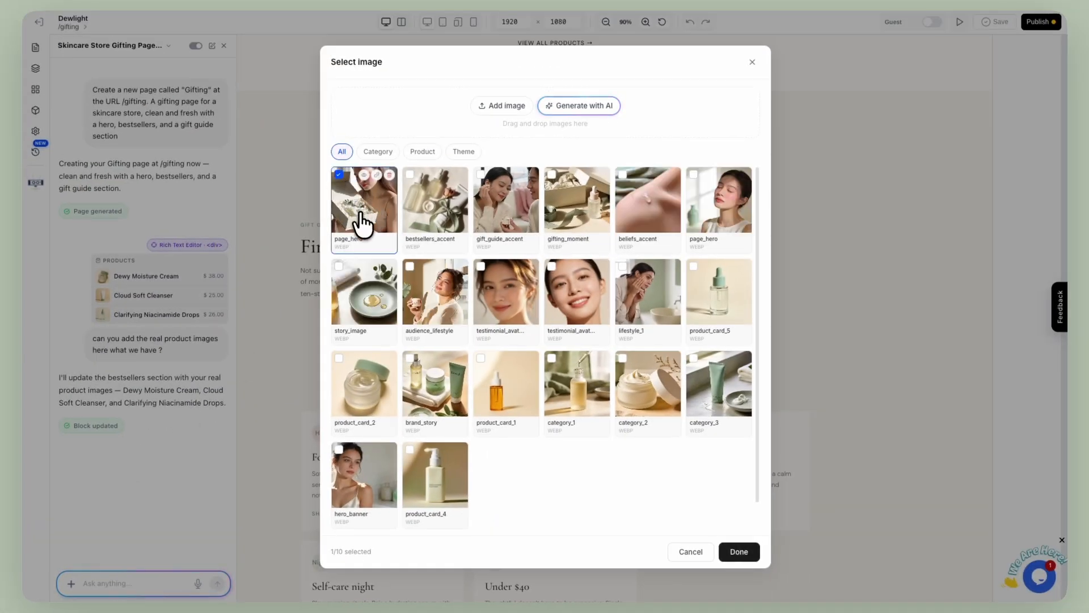
{"action": "left_click", "coordinate": [495, 105]}
{"action": "left_click", "coordinate": [847, 389]}
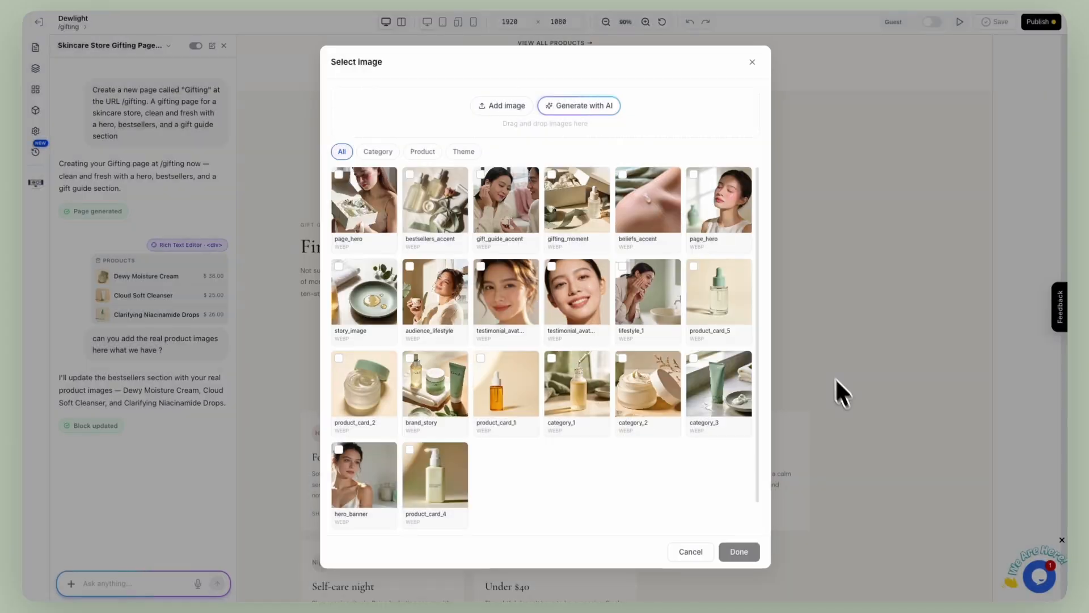
{"action": "left_click", "coordinate": [578, 106]}
{"action": "type", "text": "a beautiful woman with full of joy smiling and"}
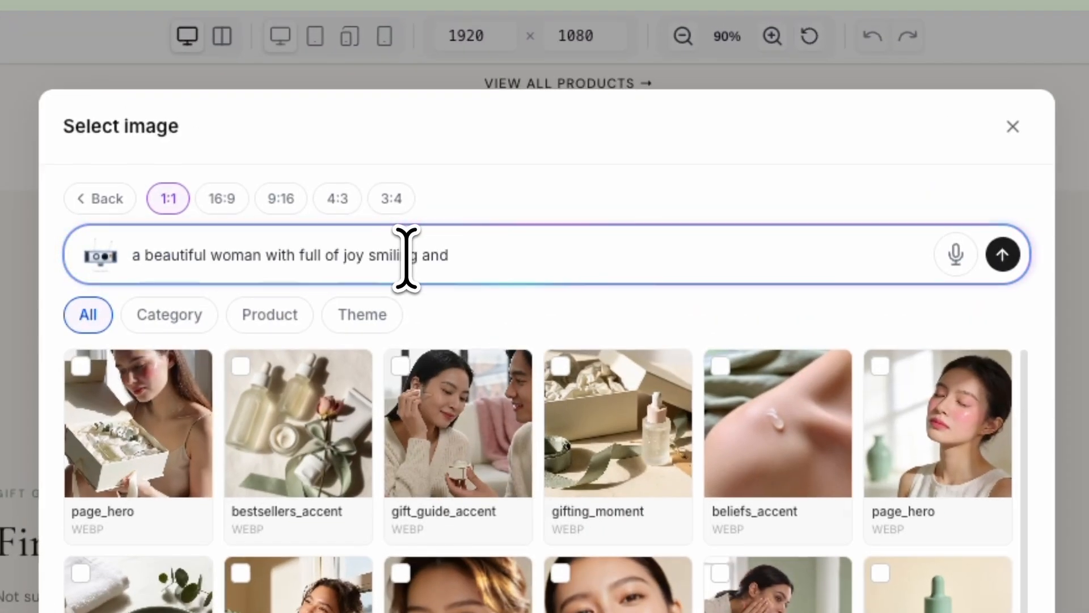
{"action": "type", "text": " holding gift in her hand."}
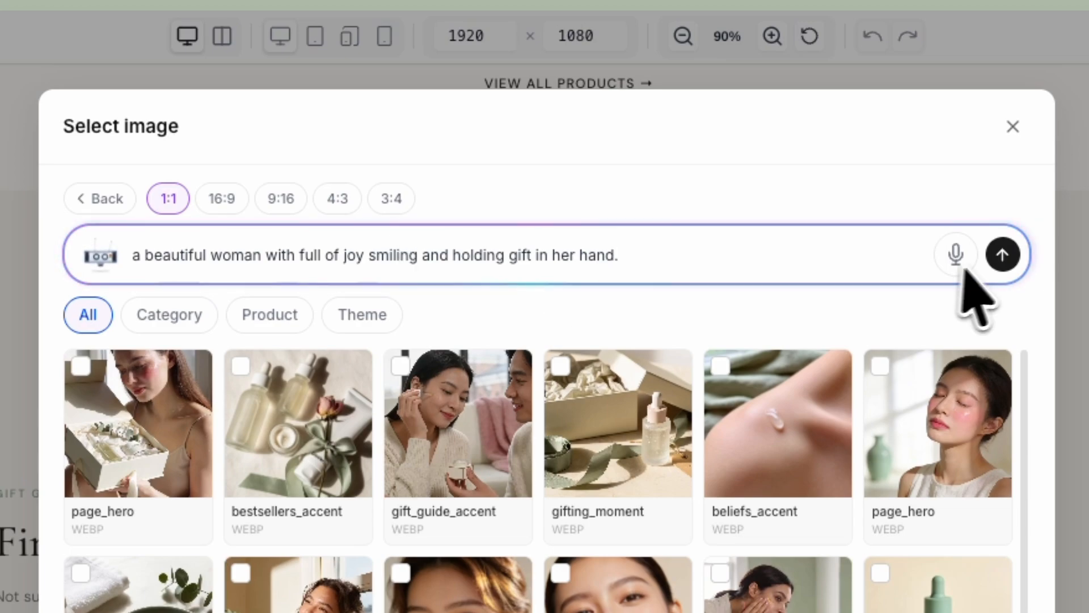
{"action": "left_click", "coordinate": [1003, 254]}
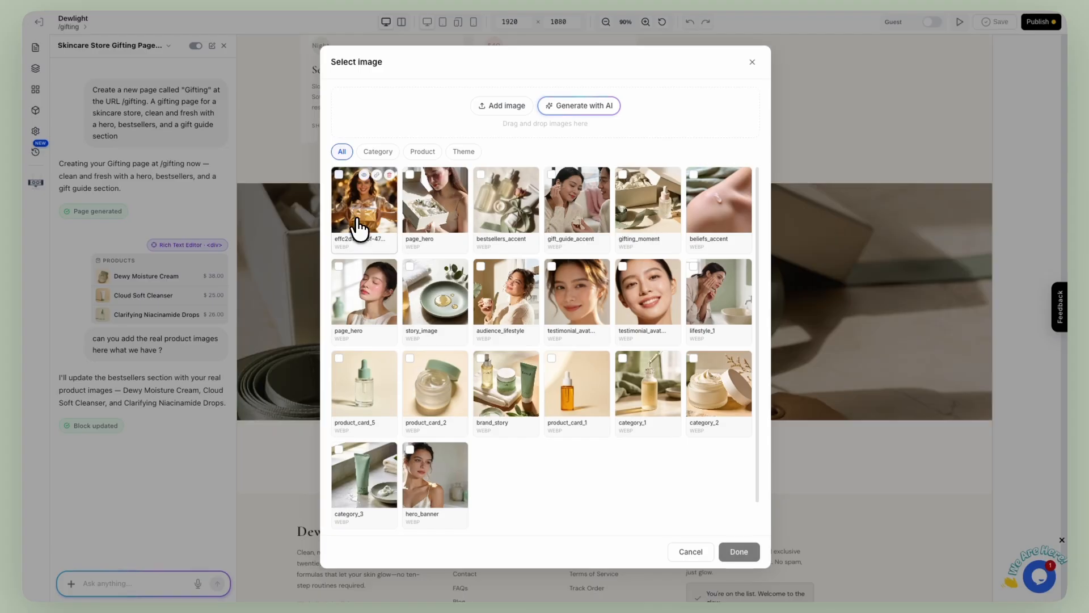
- Attach the generated image, target the "Glow is better shared" section and send "replace this background image to this girl and make the CTA accordingly"
{"action": "double_click", "coordinate": [355, 227]}
{"action": "left_click", "coordinate": [338, 292]}
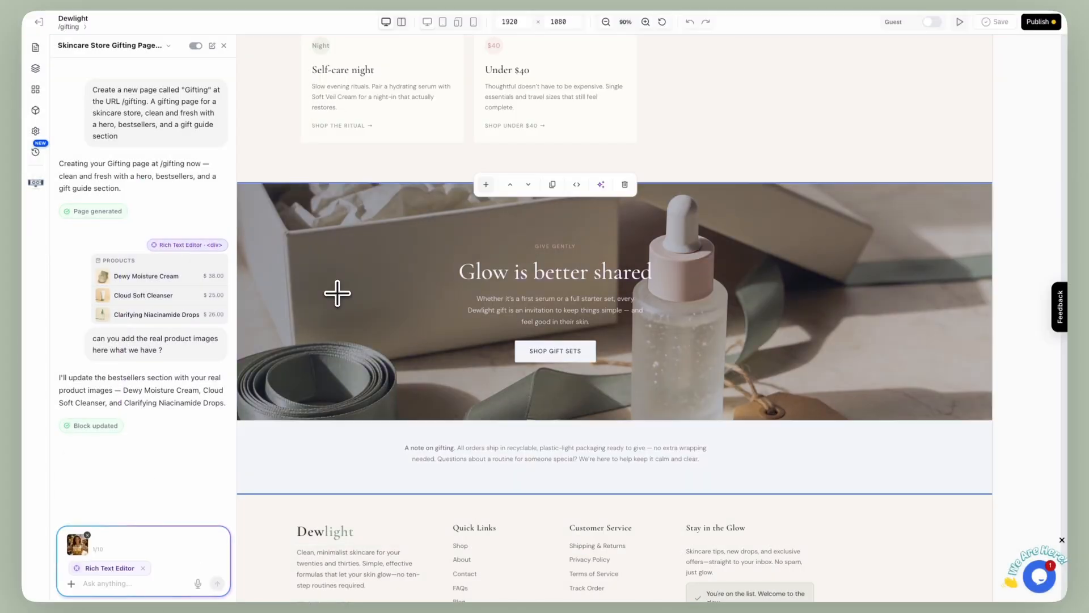
{"action": "left_click", "coordinate": [114, 583]}
{"action": "type", "text": "replace this background image to this girl and make the CTA accordingly"}
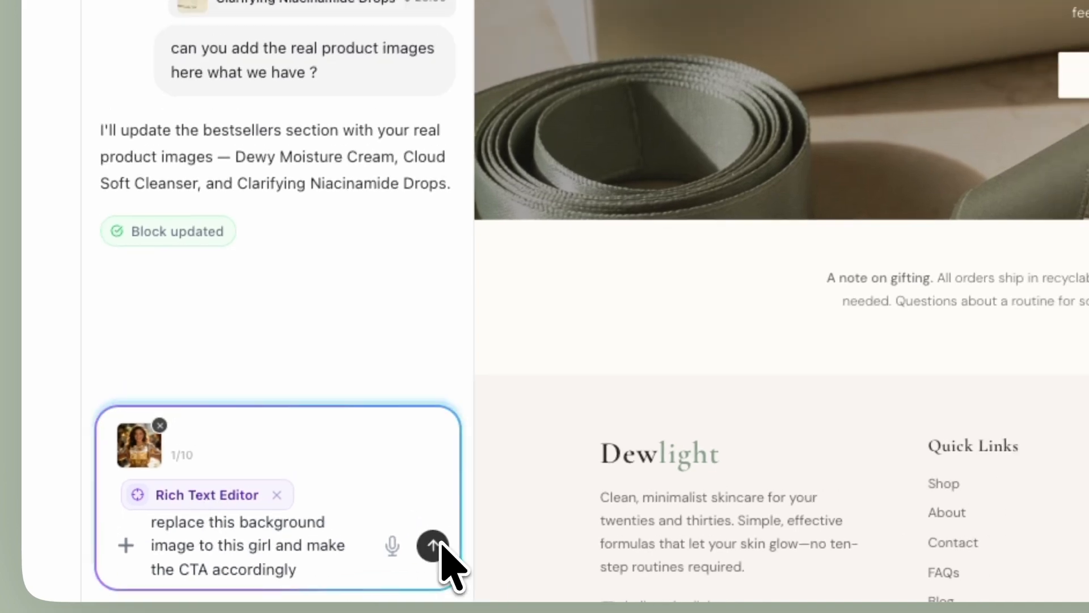
{"action": "left_click", "coordinate": [463, 541]}
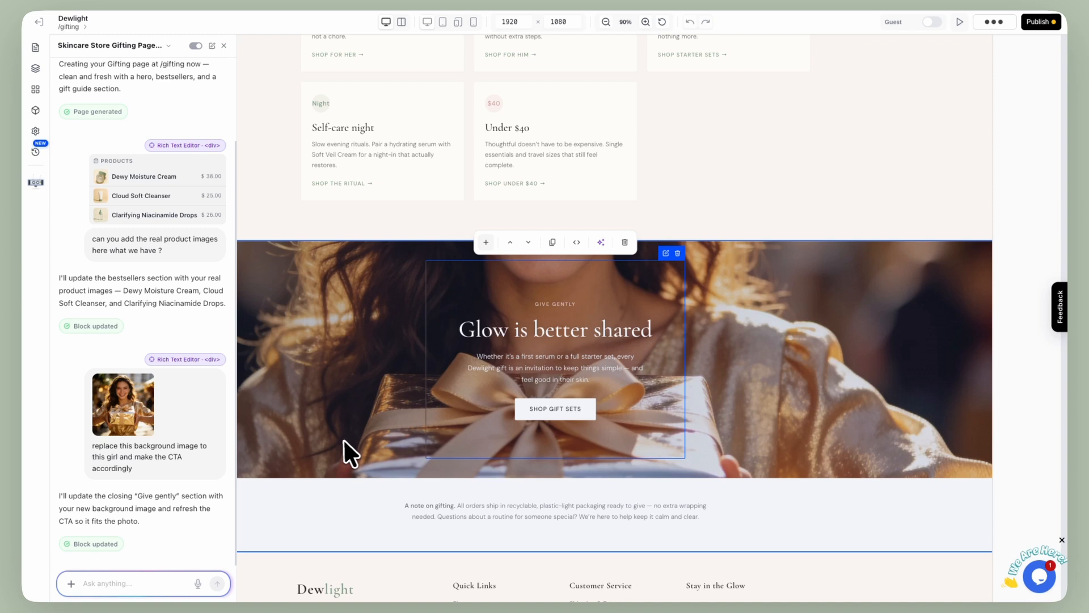
{"action": "scroll", "coordinate": [336, 511], "scroll_direction": "down", "scroll_amount": 2}
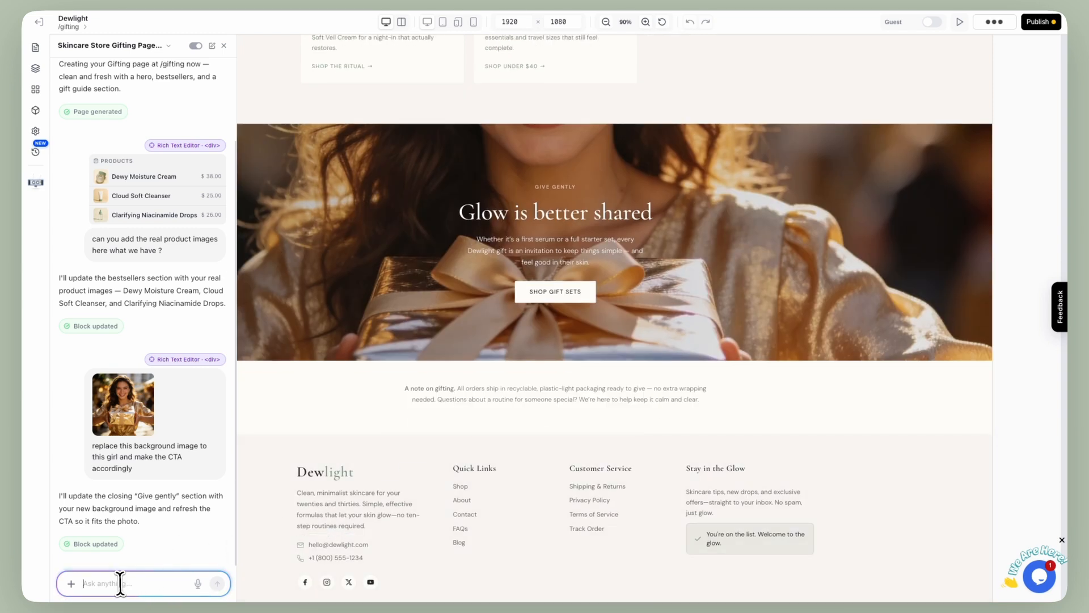
- Try the follow-up prompt "the girl face is not visible in the bg image" and undo the AI's update to the page
{"action": "type", "text": "the girl face is not"}
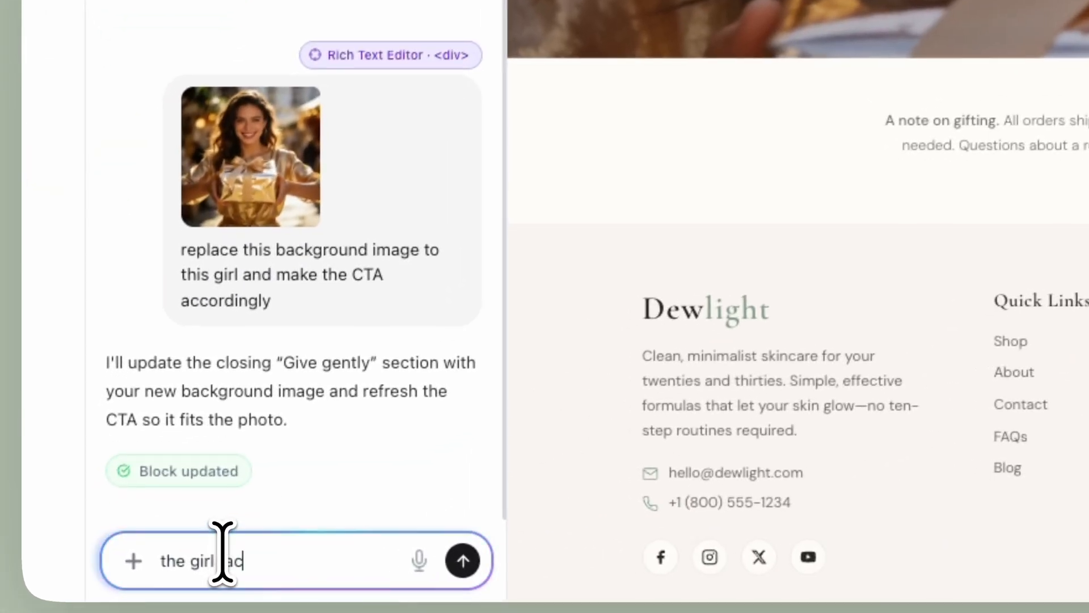
{"action": "type", "text": " visible in the bg image"}
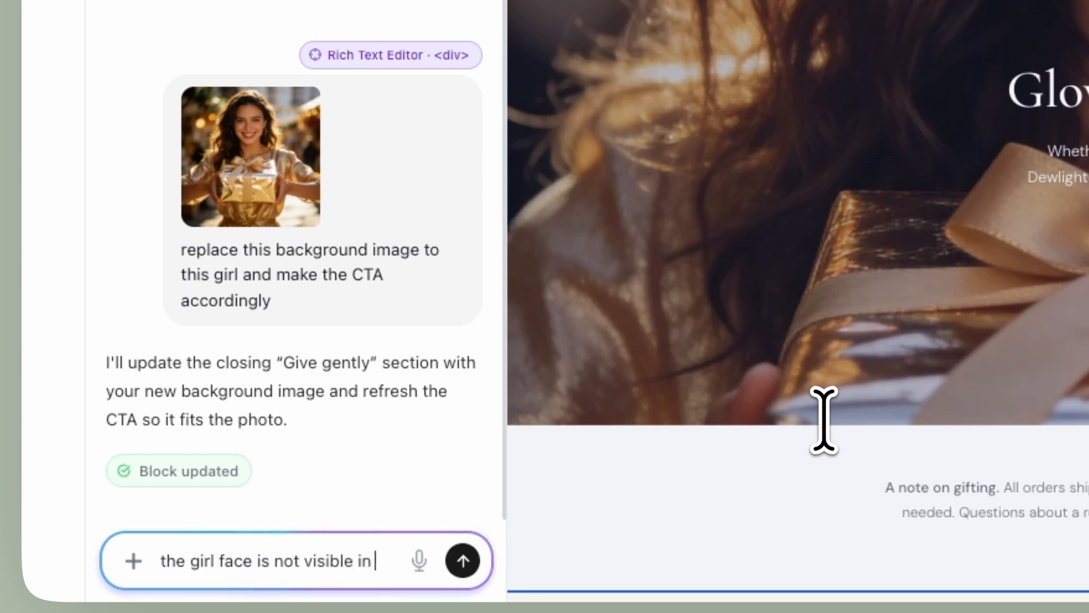
{"action": "key", "text": "Return"}
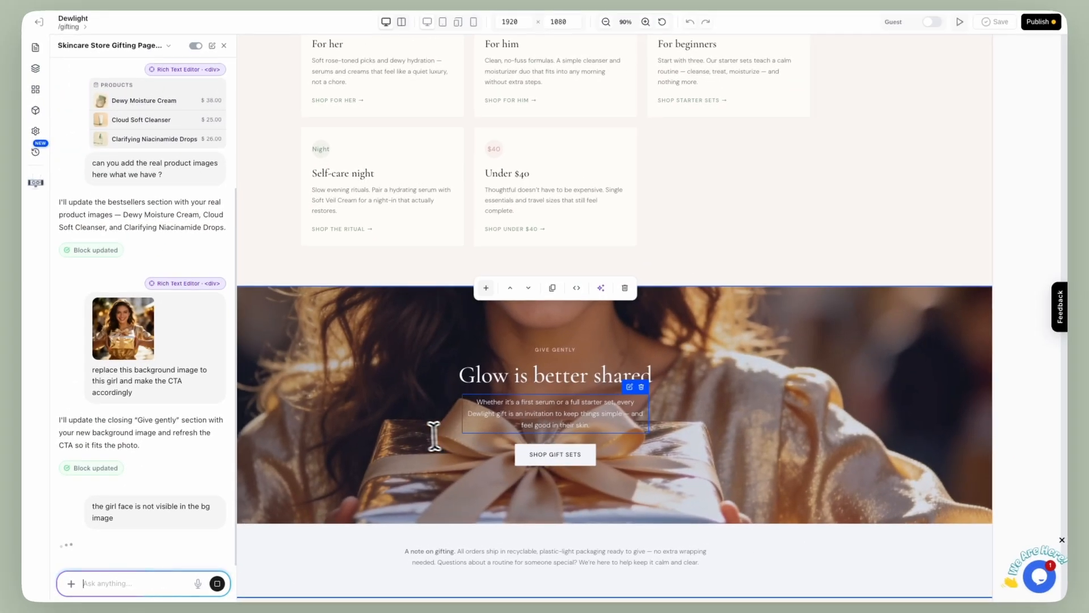
{"action": "scroll", "coordinate": [429, 432], "scroll_direction": "up", "scroll_amount": 15}
{"action": "scroll", "coordinate": [424, 429], "scroll_direction": "down", "scroll_amount": 8}
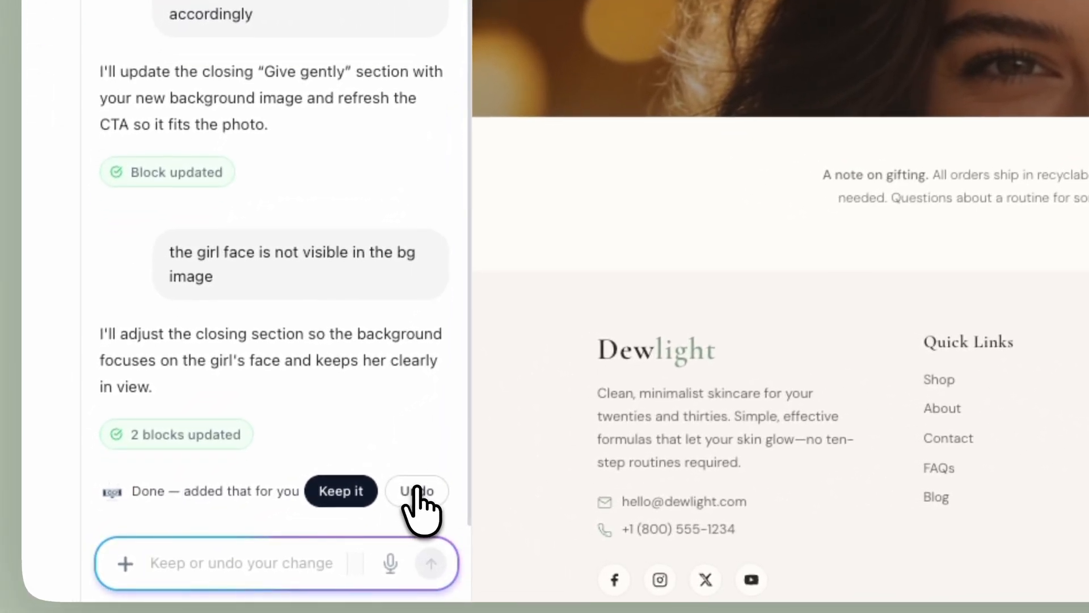
{"action": "left_click", "coordinate": [417, 491]}
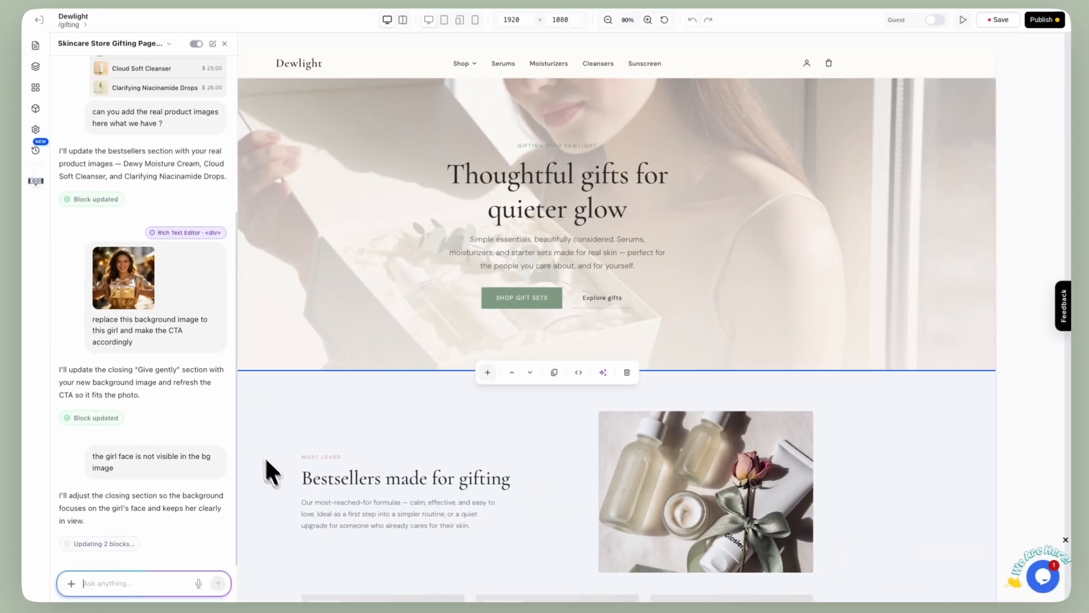
- Send the prompt "can you generate compatible image for this cta that fits best ?" and keep the AI's update to the closing section
{"action": "scroll", "coordinate": [301, 488], "scroll_direction": "down", "scroll_amount": 13}
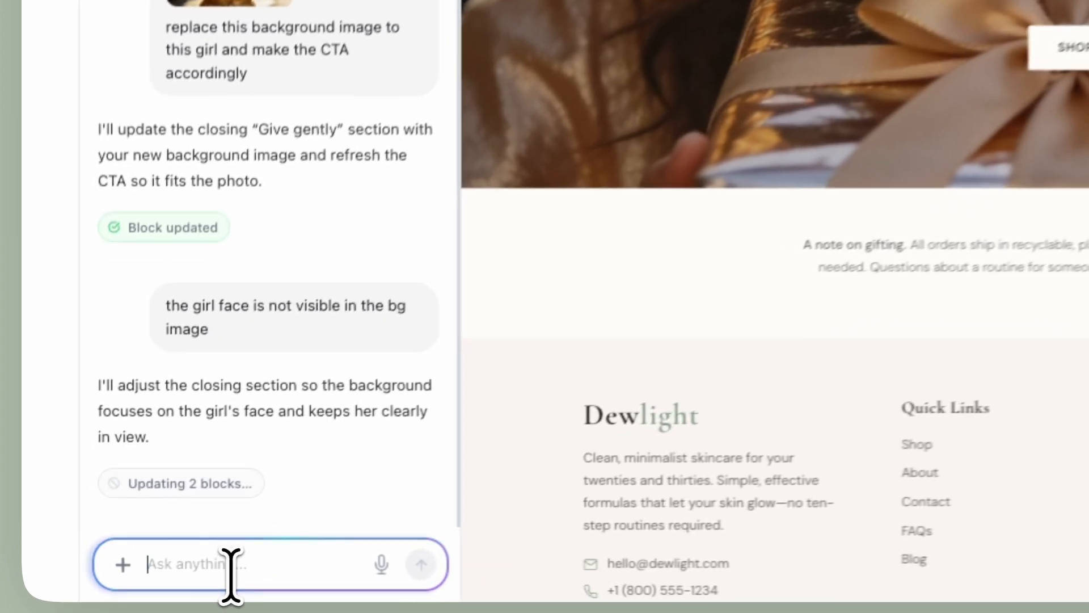
{"action": "type", "text": "can you generate compati"}
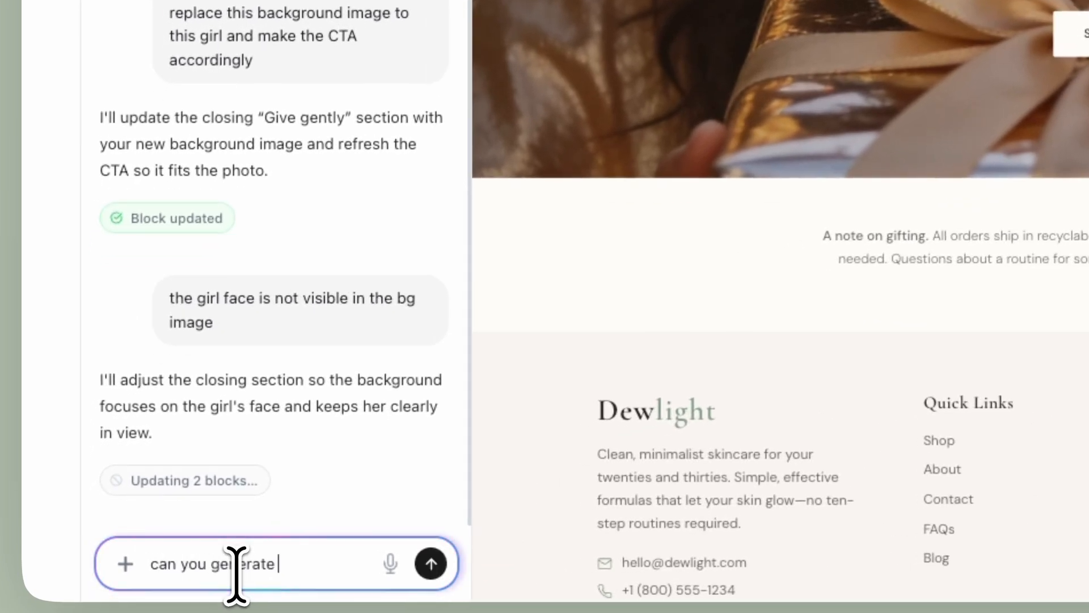
{"action": "type", "text": "ble image for this cta that fits best ?"}
{"action": "key", "text": "Return"}
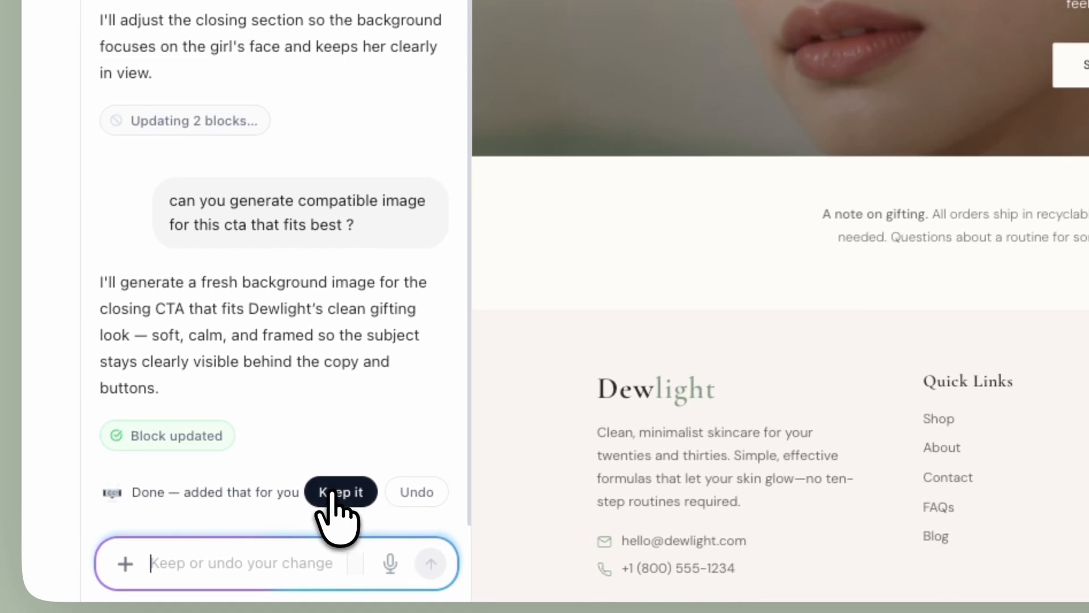
{"action": "left_click", "coordinate": [335, 492]}
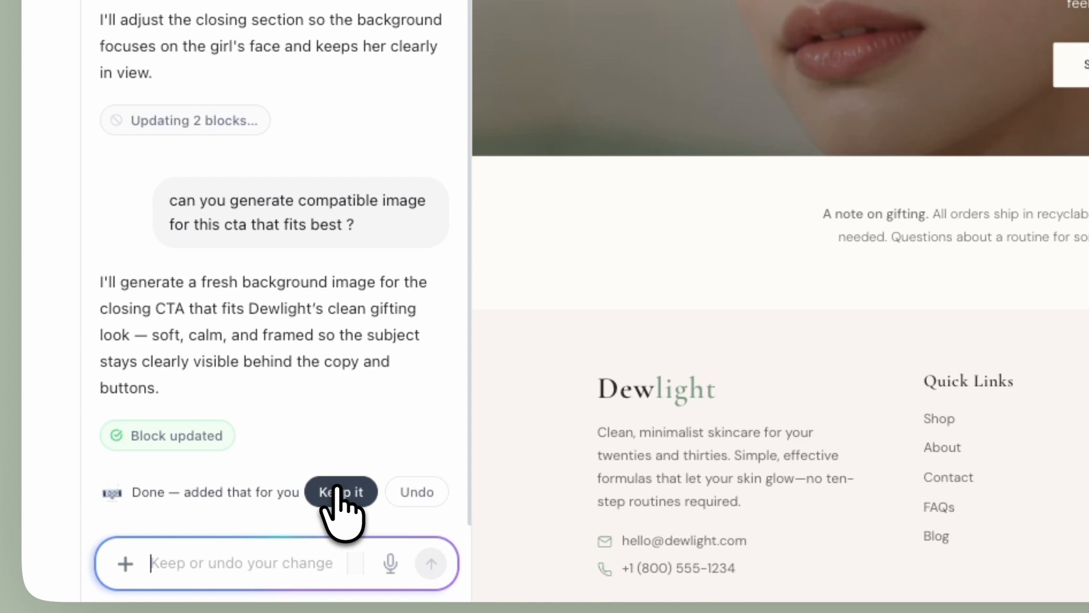
{"action": "left_click", "coordinate": [339, 493]}
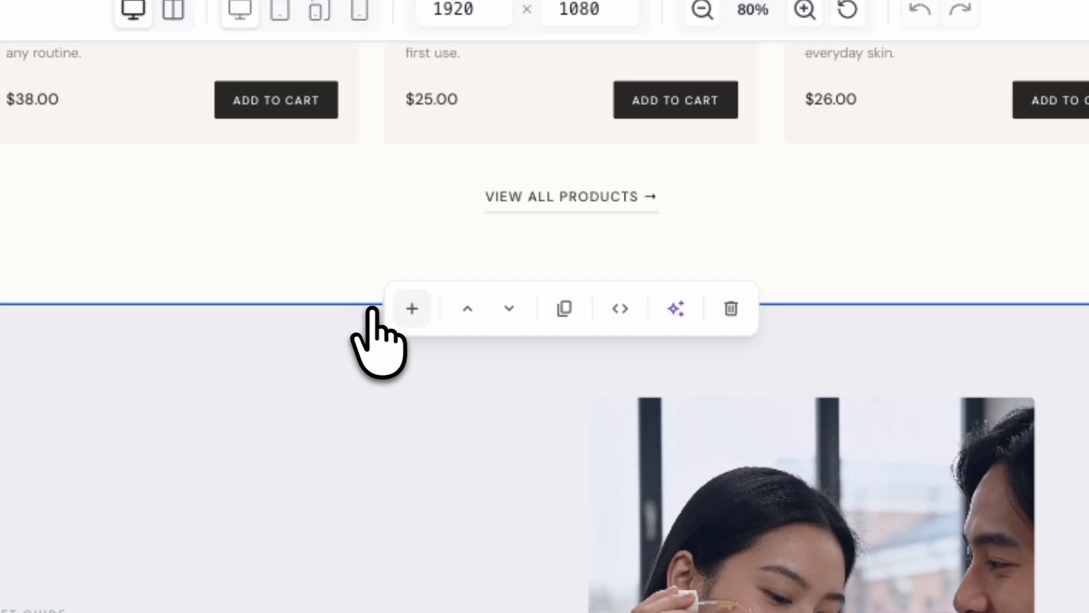
- Open the block library from the gift guide section and look through the dynamic Products blocks
{"action": "left_click", "coordinate": [405, 306]}
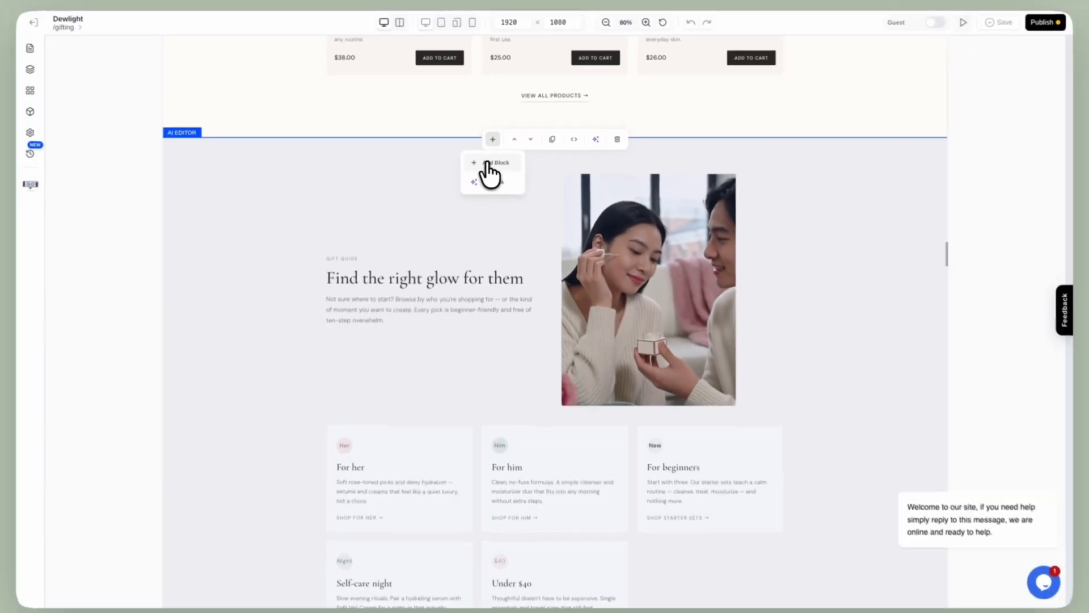
{"action": "left_click", "coordinate": [489, 165]}
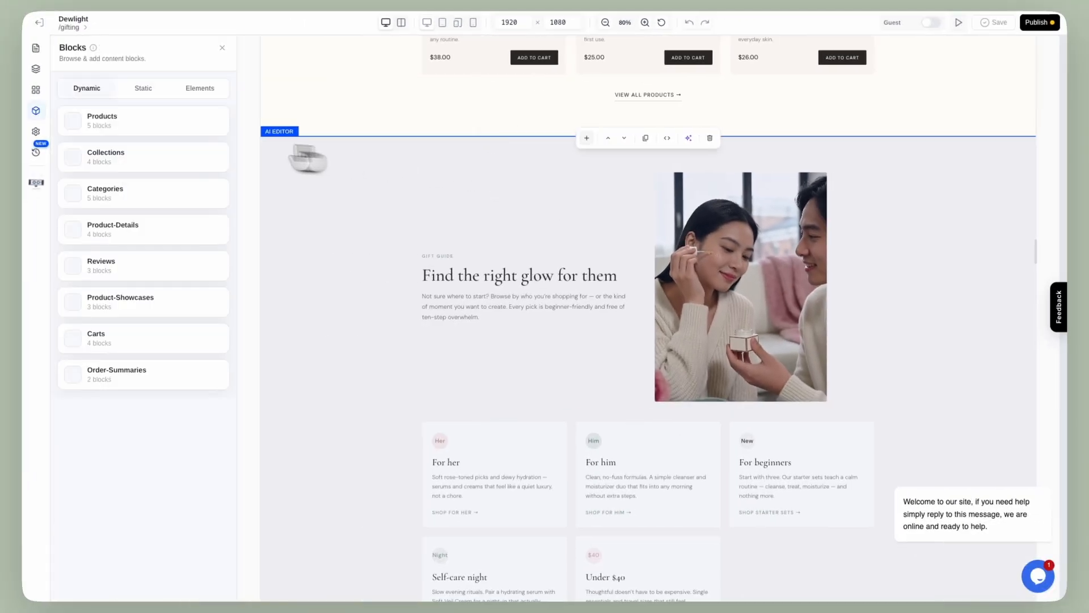
{"action": "left_click", "coordinate": [103, 118]}
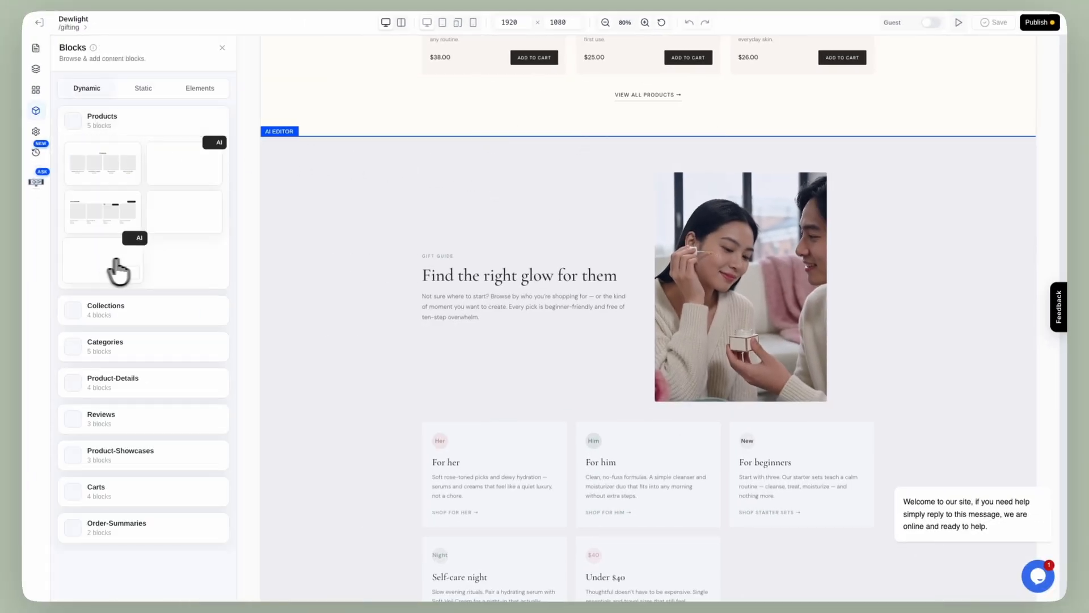
{"action": "left_click", "coordinate": [102, 119]}
- Add a custom AI block below the gift guide section and delete it again
{"action": "left_click", "coordinate": [585, 151]}
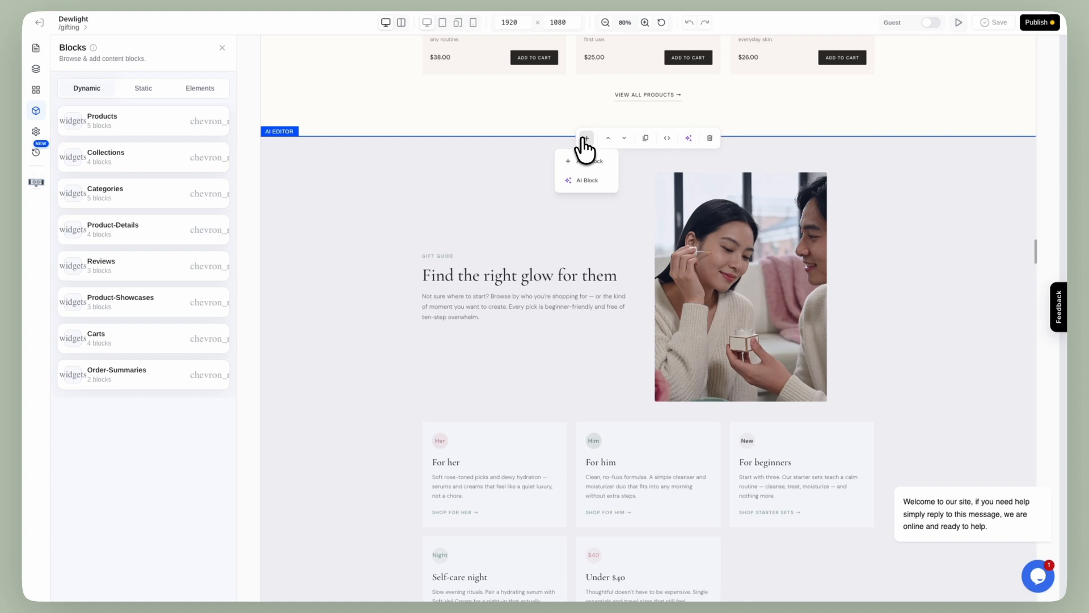
{"action": "left_click", "coordinate": [587, 187]}
{"action": "left_click", "coordinate": [221, 48]}
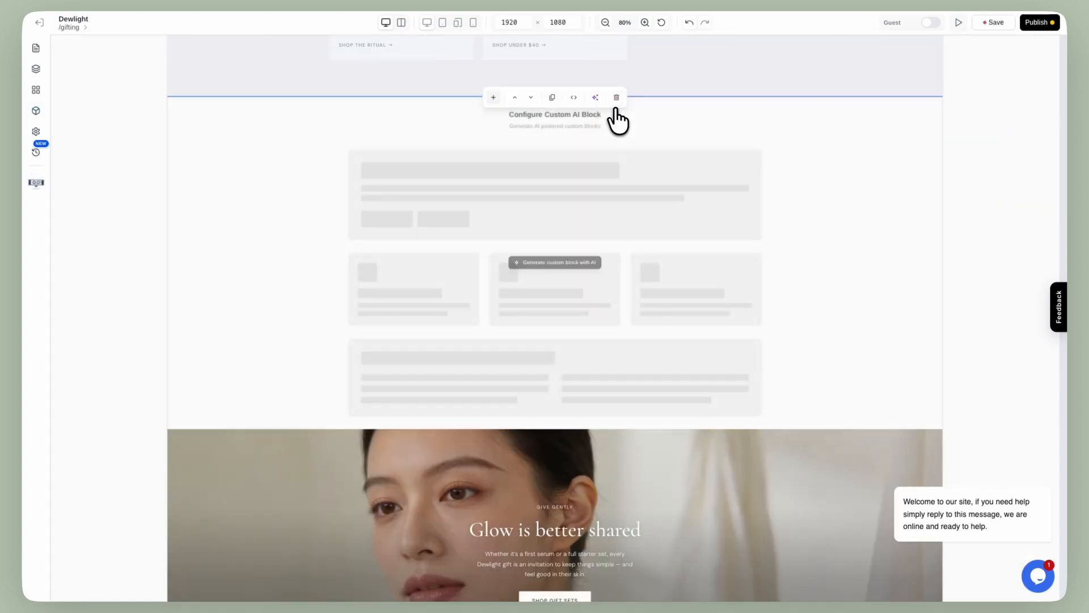
{"action": "left_click", "coordinate": [616, 98]}
- Move the gift guide section above the bestsellers section and back down below it
{"action": "scroll", "coordinate": [485, 240], "scroll_direction": "up", "scroll_amount": 10}
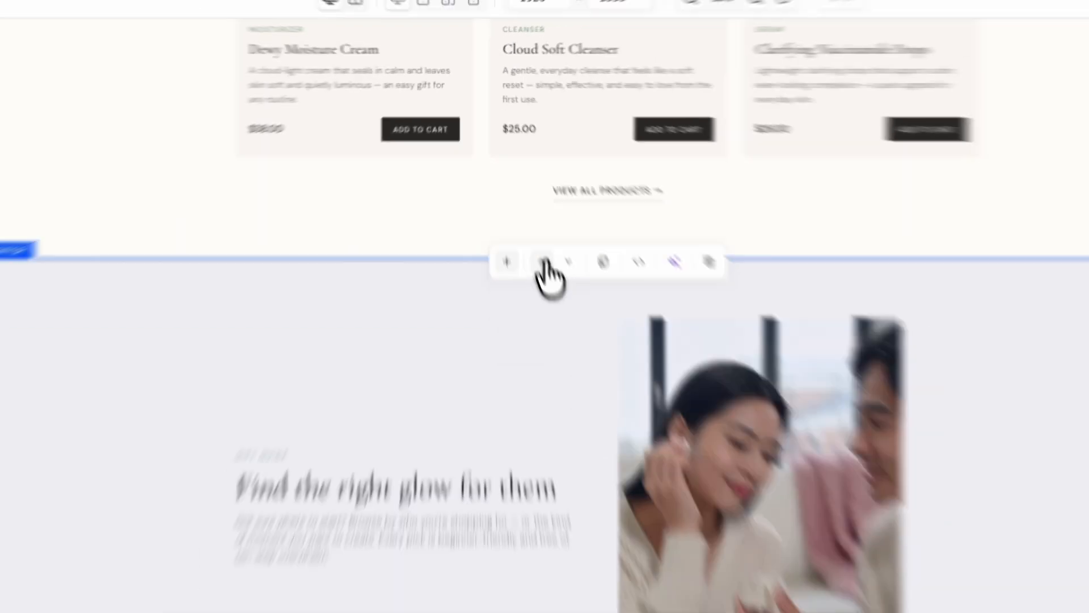
{"action": "left_click", "coordinate": [595, 379]}
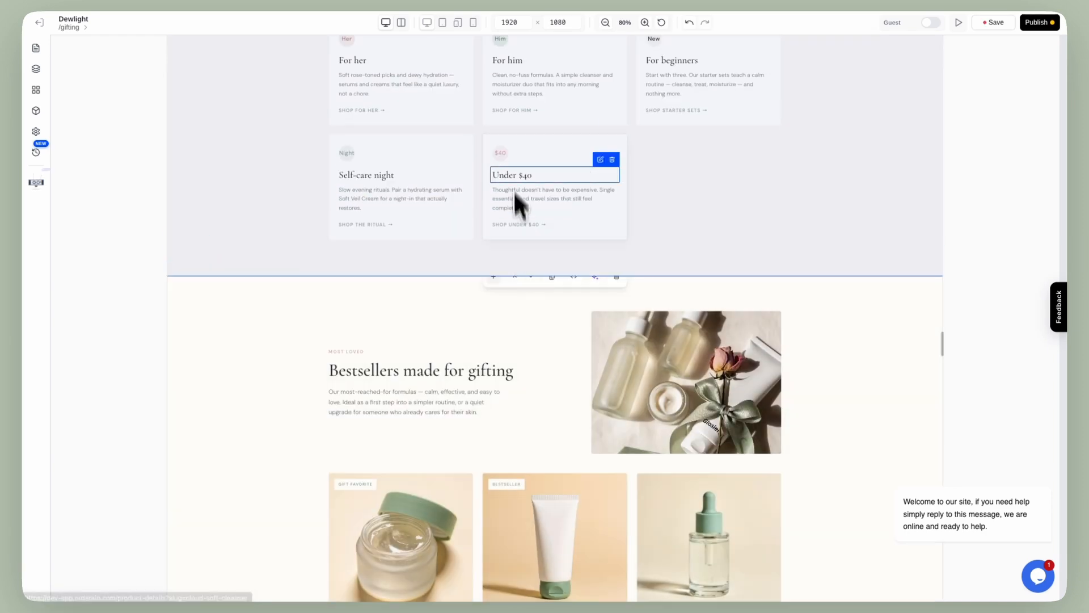
{"action": "scroll", "coordinate": [514, 193], "scroll_direction": "up", "scroll_amount": 7}
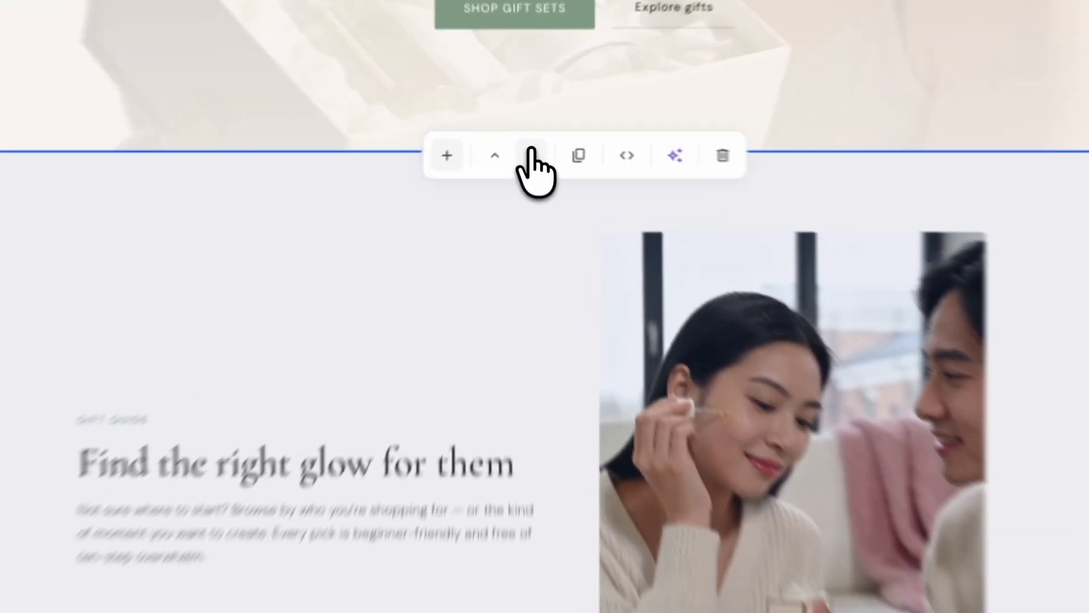
{"action": "left_click", "coordinate": [530, 136]}
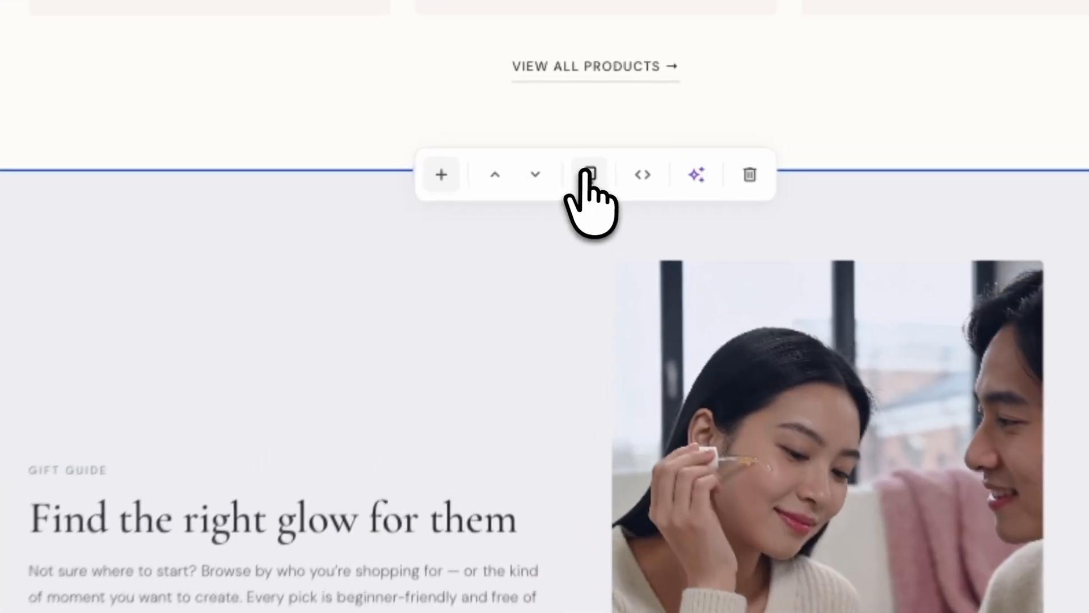
- Duplicate the "Find the right glow for them" gift guide section
{"action": "left_click", "coordinate": [552, 140]}
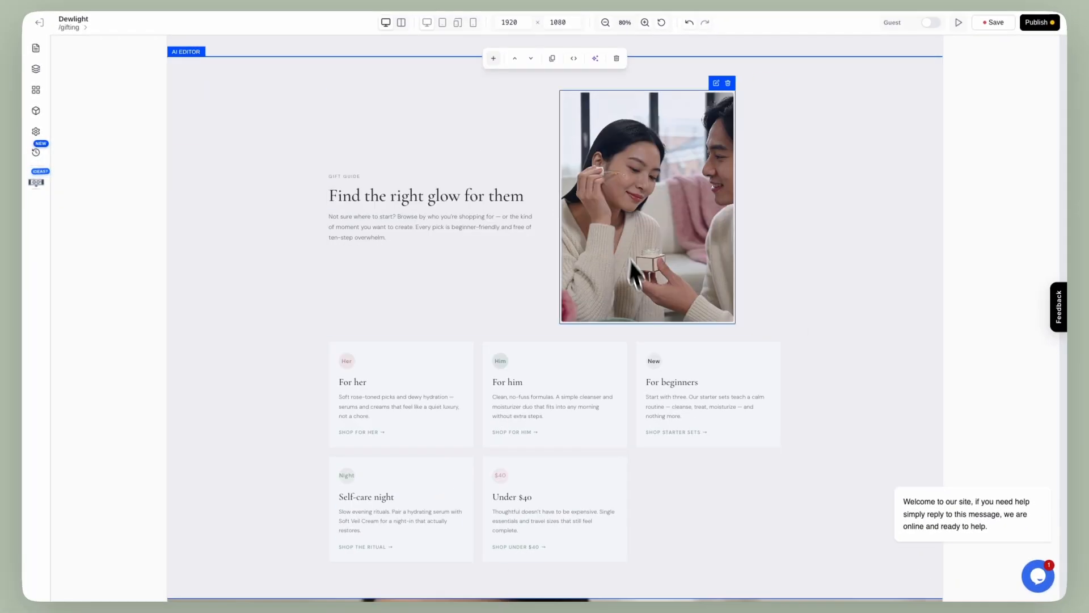
{"action": "left_click", "coordinate": [650, 219]}
- Examine the gift guide block's code from its style rules to its closing card markup, and close it without applying changes
{"action": "left_click", "coordinate": [574, 144]}
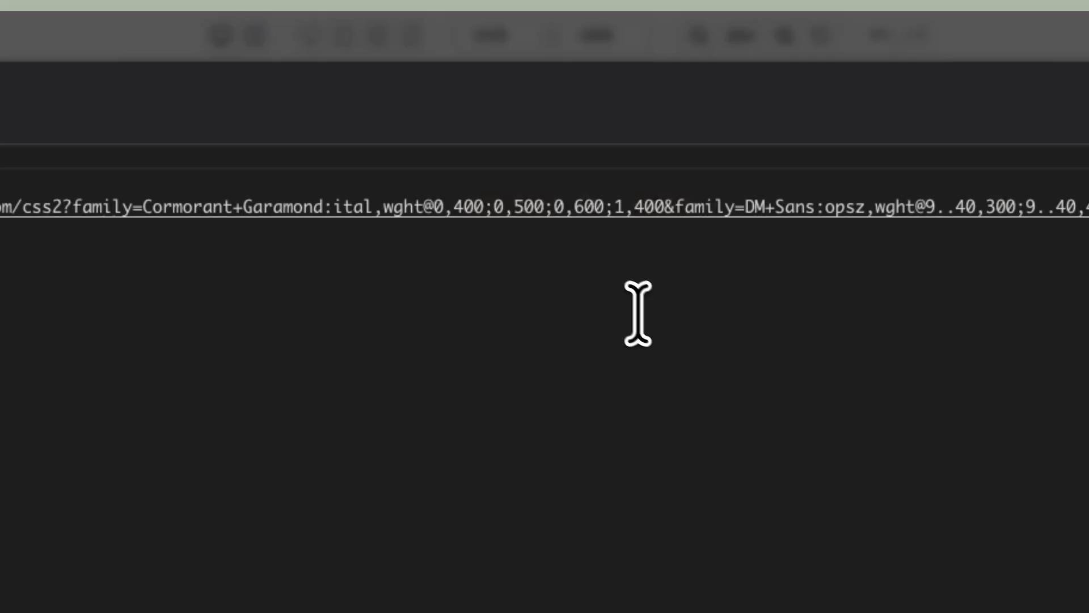
{"action": "scroll", "coordinate": [290, 245], "scroll_direction": "down", "scroll_amount": 20}
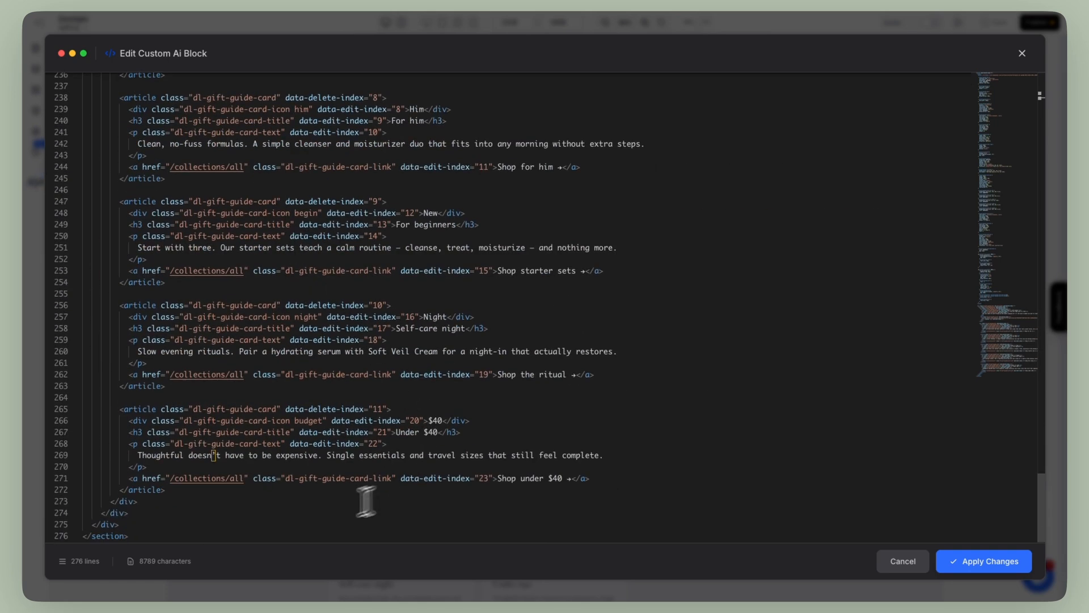
{"action": "left_click_drag", "start_coordinate": [366, 501], "coordinate": [338, 74]}
{"action": "left_click", "coordinate": [545, 248]}
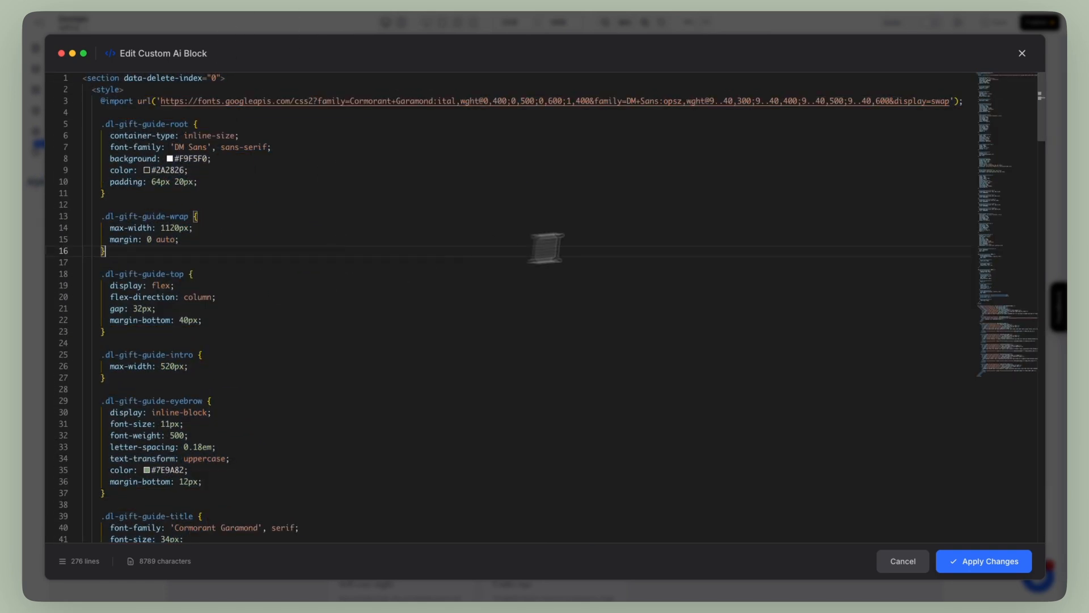
{"action": "left_click", "coordinate": [901, 560]}
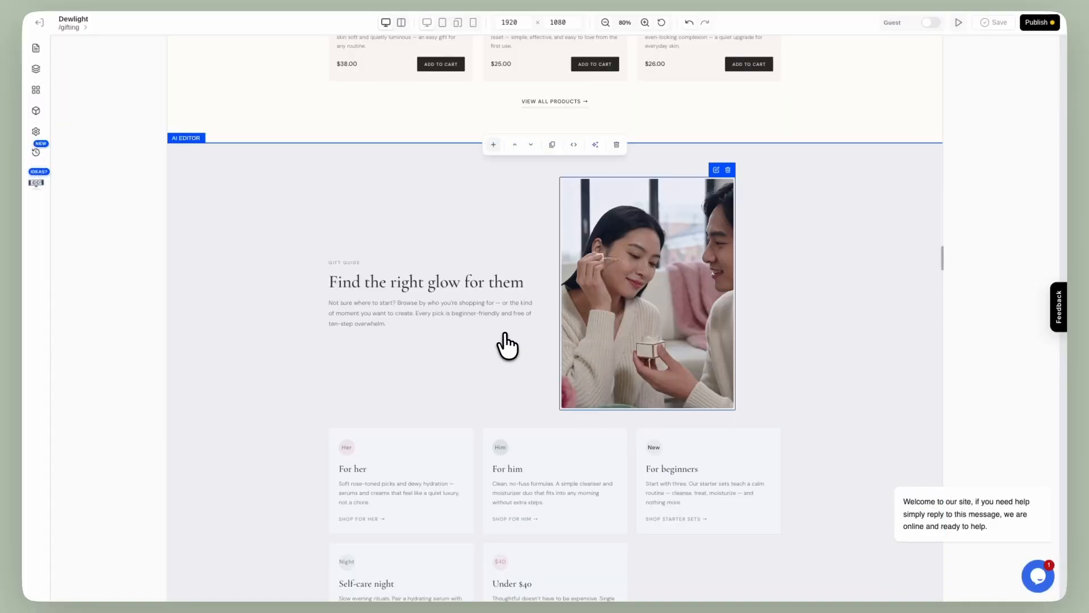
{"action": "scroll", "coordinate": [533, 284], "scroll_direction": "down", "scroll_amount": 1}
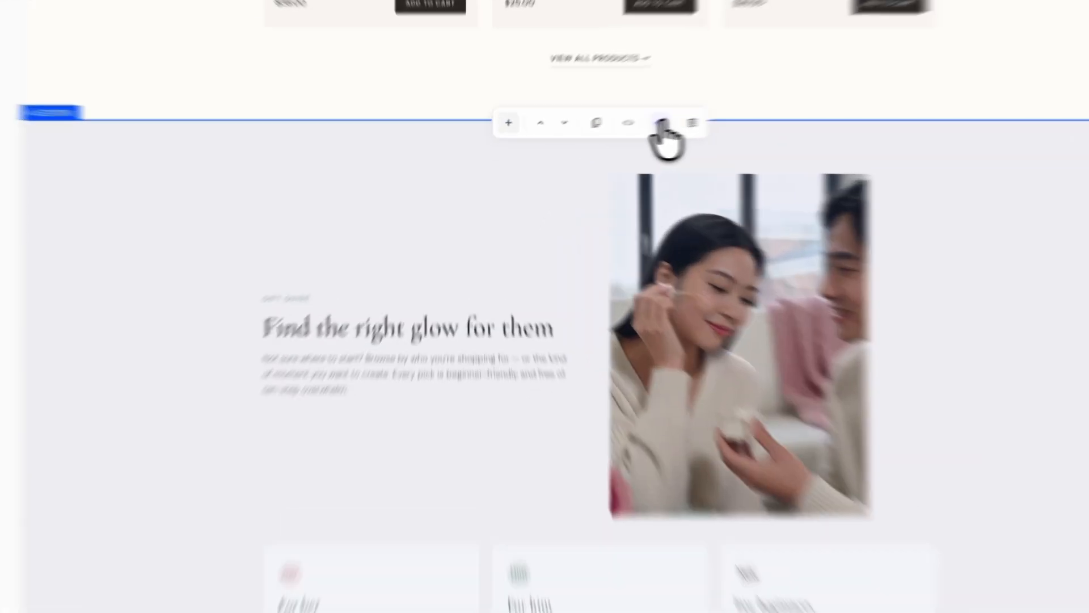
- Ask the AI about the gift guide section with "make it look premium", following up with "still looks same to me"
{"action": "left_click", "coordinate": [662, 122]}
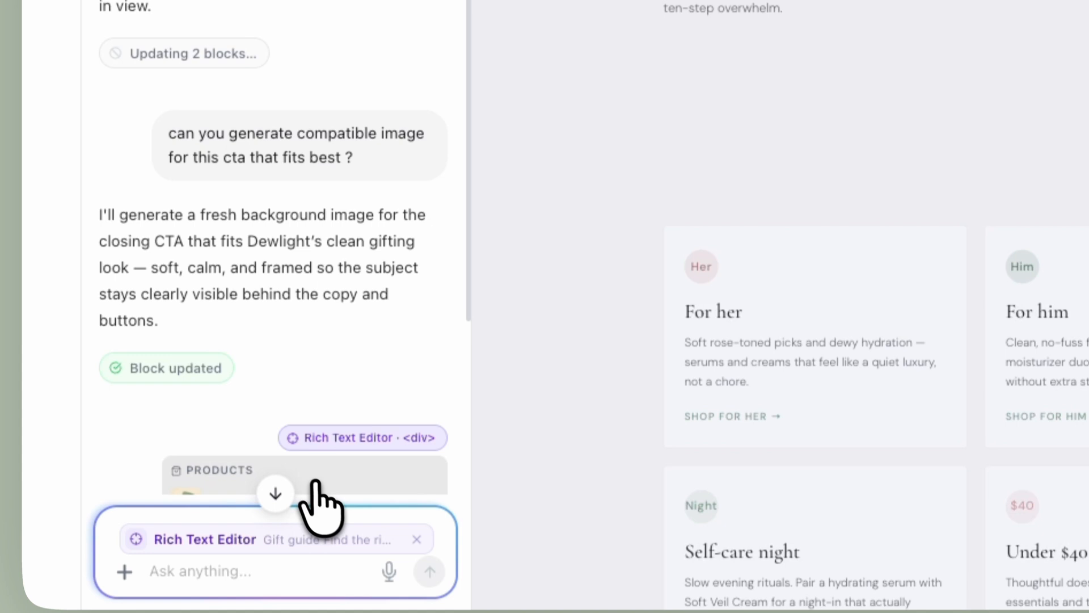
{"action": "left_click", "coordinate": [275, 493]}
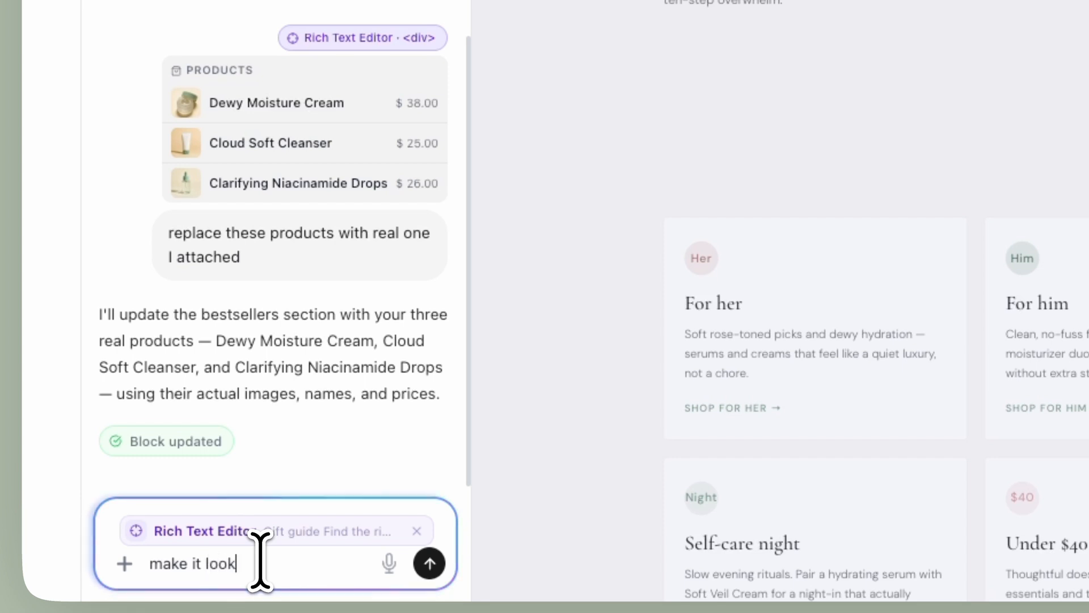
{"action": "type", "text": "um"}
{"action": "key", "text": "Return"}
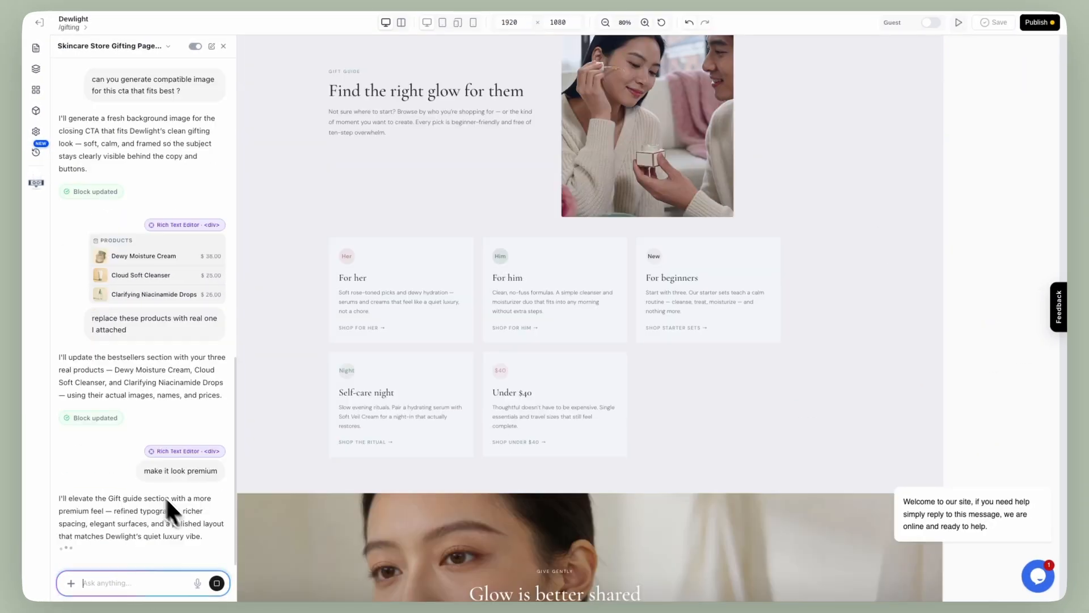
{"action": "type", "text": "still looks same to me"}
{"action": "key", "text": "Return"}
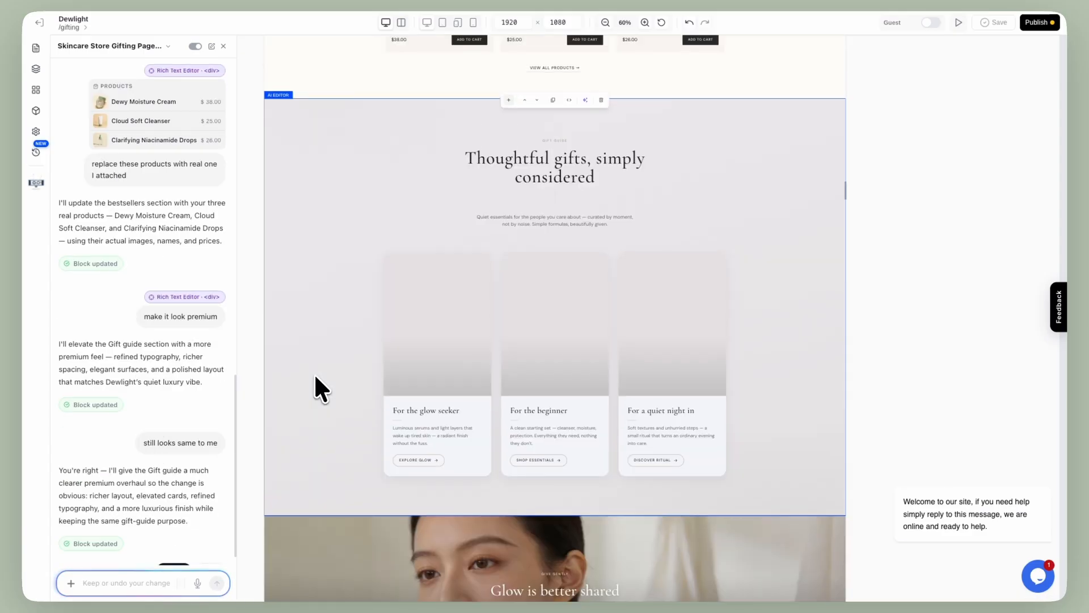
- Open the properties of the "Thoughtful gifts, simply considered" heading in the gift guide section
{"action": "left_click", "coordinate": [628, 160]}
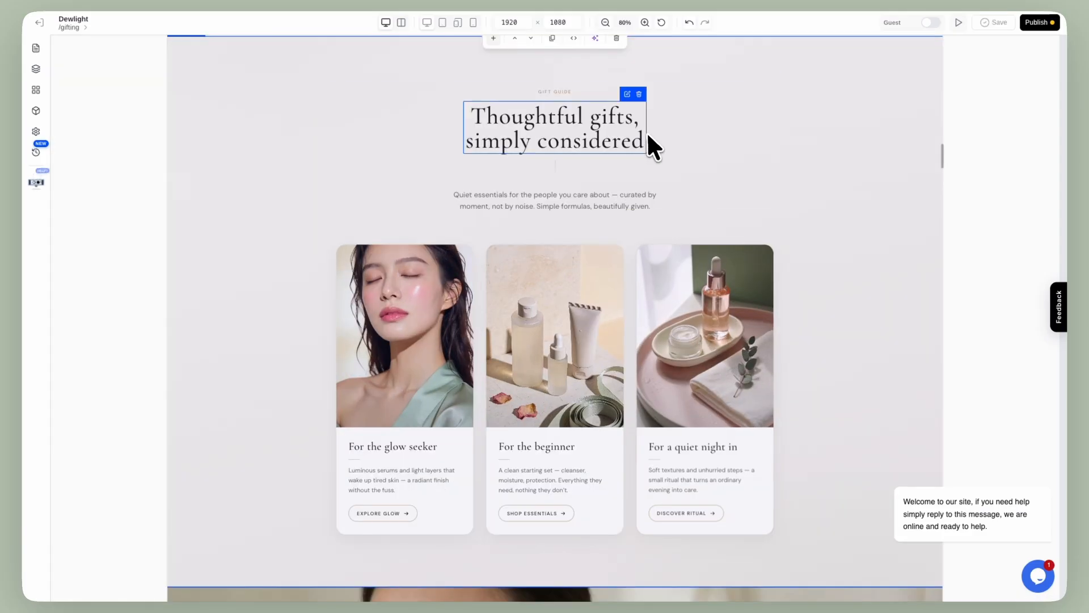
{"action": "left_click", "coordinate": [627, 94]}
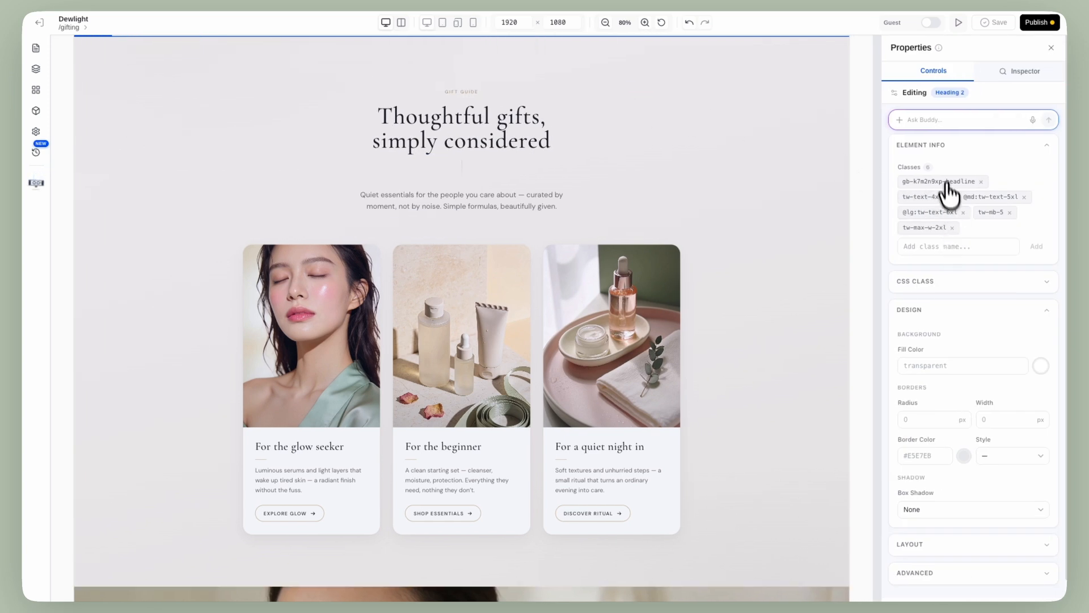
{"action": "scroll", "coordinate": [702, 365], "scroll_direction": "down", "scroll_amount": 3}
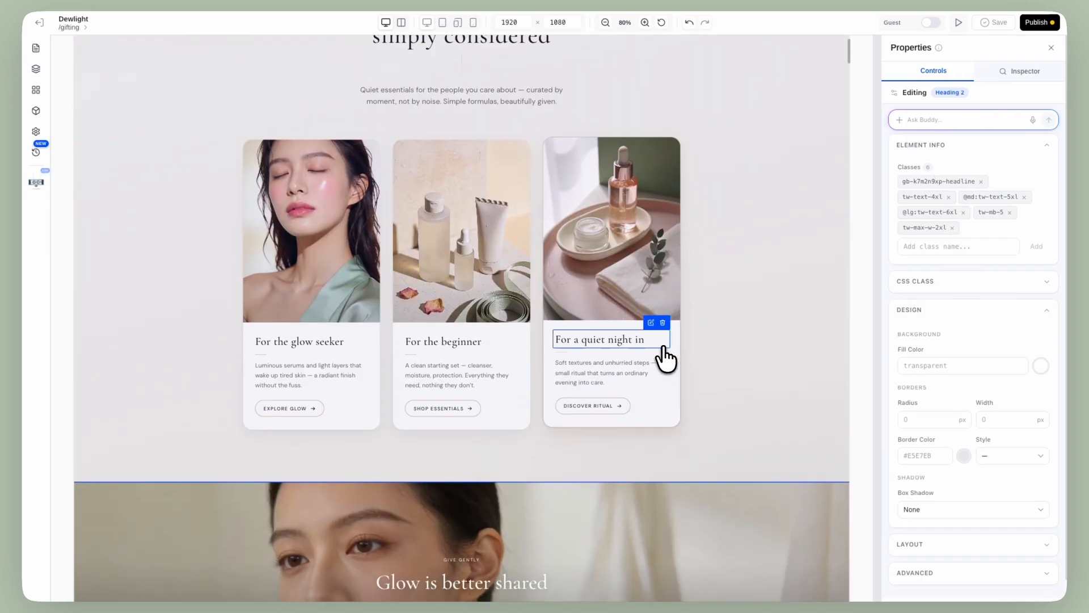
{"action": "scroll", "coordinate": [665, 359], "scroll_direction": "up", "scroll_amount": 5}
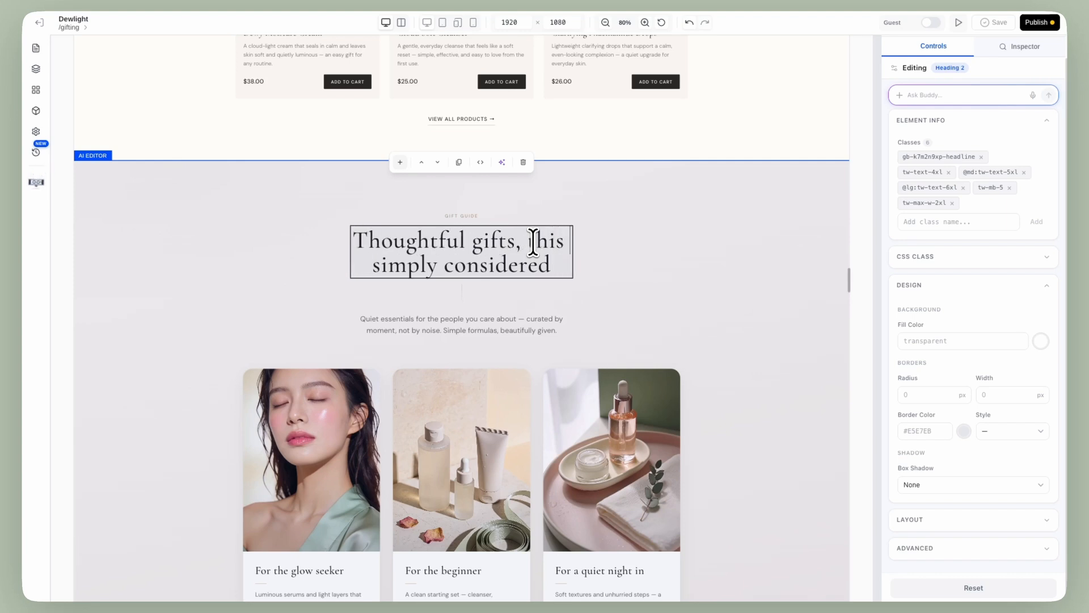
- Insert "this can be edit directly here!" after "Thoughtful gifts," in the gift guide heading and remove it again
{"action": "type", "text": "n be e"}
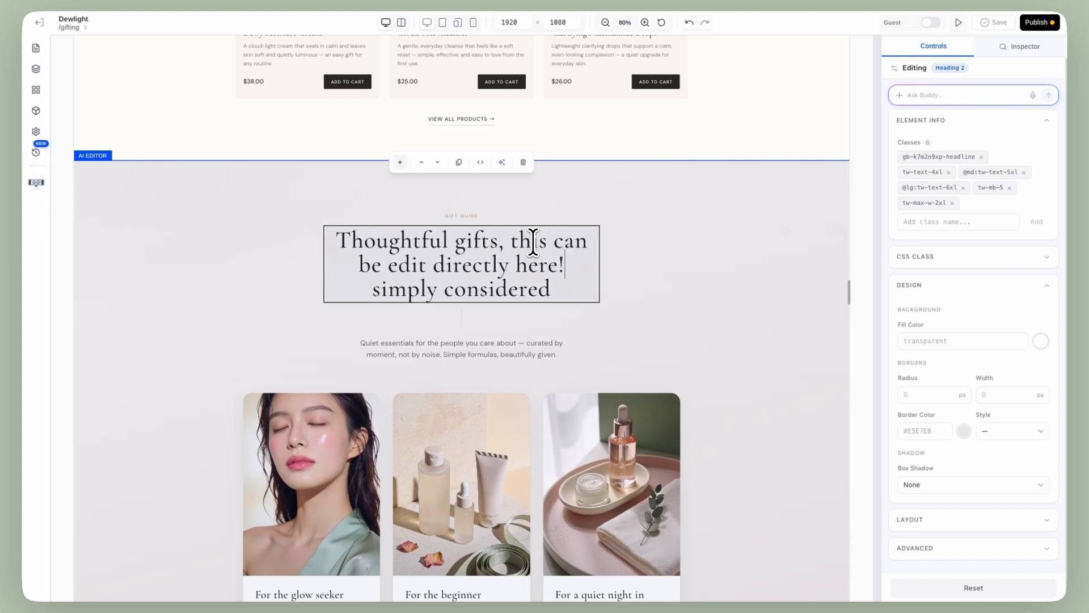
{"action": "key", "text": "BackSpace"}
{"action": "key", "text": "BackSpace"}
{"action": "key", "text": "BackSpace"}
{"action": "key", "text": "BackSpace"}
{"action": "key", "text": "BackSpace"}
{"action": "key", "text": "BackSpace"}
{"action": "key", "text": "BackSpace"}
{"action": "key", "text": "BackSpace"}
{"action": "key", "text": "BackSpace"}
{"action": "key", "text": "BackSpace"}
{"action": "key", "text": "BackSpace"}
{"action": "key", "text": "BackSpace"}
{"action": "key", "text": "BackSpace"}
{"action": "key", "text": "BackSpace"}
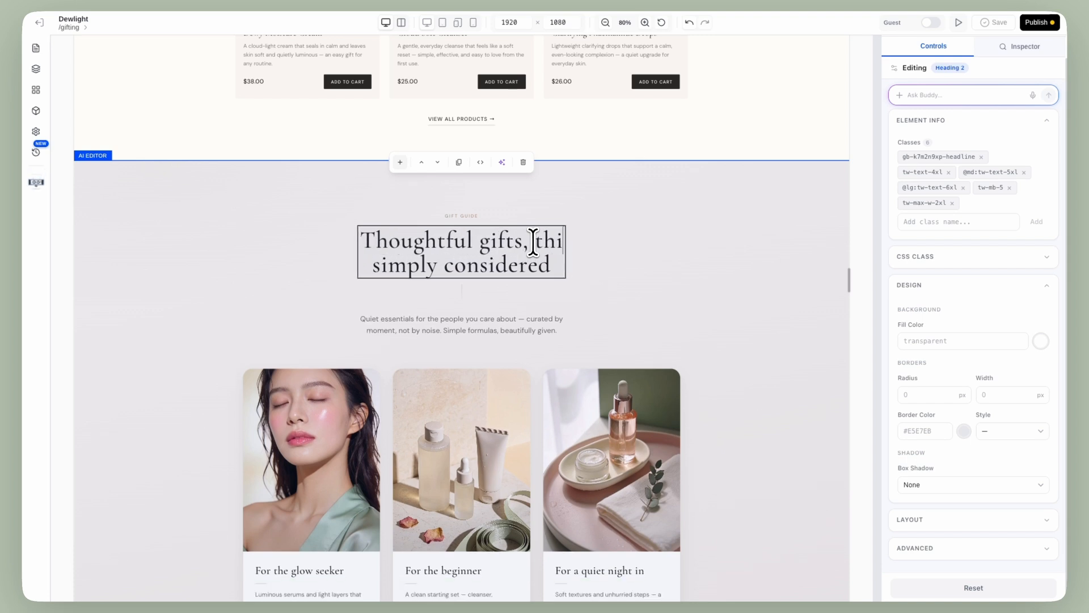
{"action": "key", "text": "Escape"}
- Open the text color picker for the gift guide section's main heading
{"action": "left_click", "coordinate": [1040, 460]}
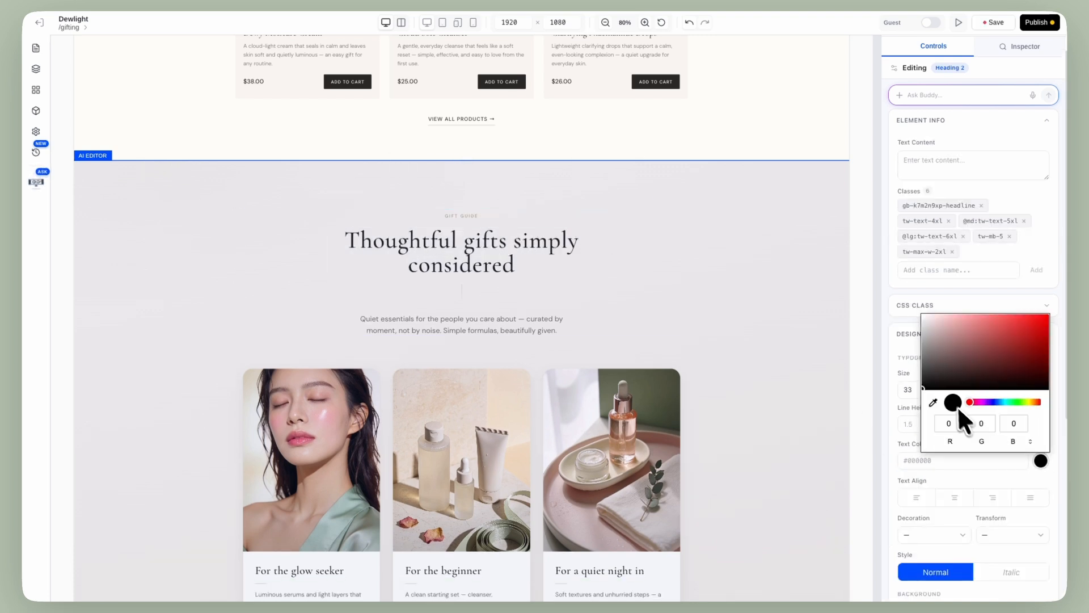
{"action": "scroll", "coordinate": [587, 438], "scroll_direction": "down", "scroll_amount": 2}
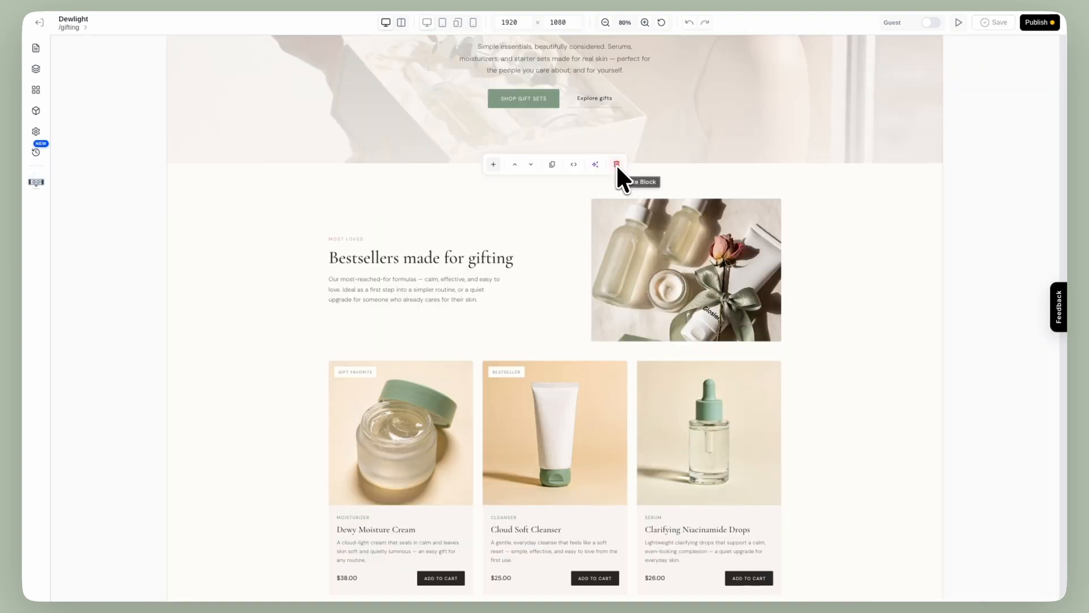
- Add an ellipsis to the end of the "Bestsellers made for gifting" heading
{"action": "double_click", "coordinate": [512, 260]}
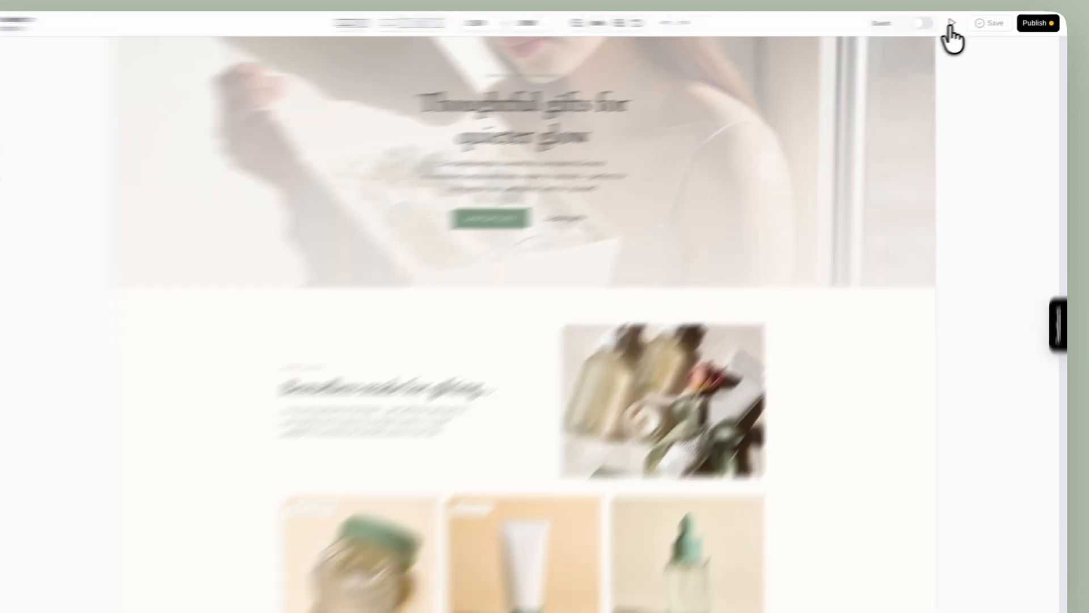
- Preview the Gifting page from its hero down past the gift guide cards, and exit the preview
{"action": "left_click", "coordinate": [958, 23]}
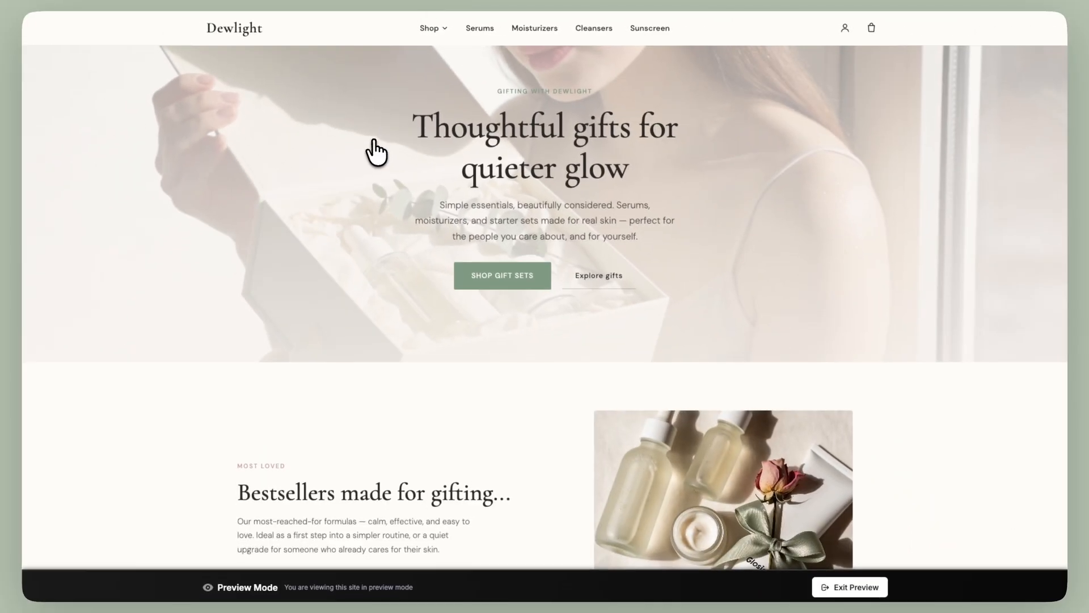
{"action": "scroll", "coordinate": [375, 150], "scroll_direction": "down", "scroll_amount": 15}
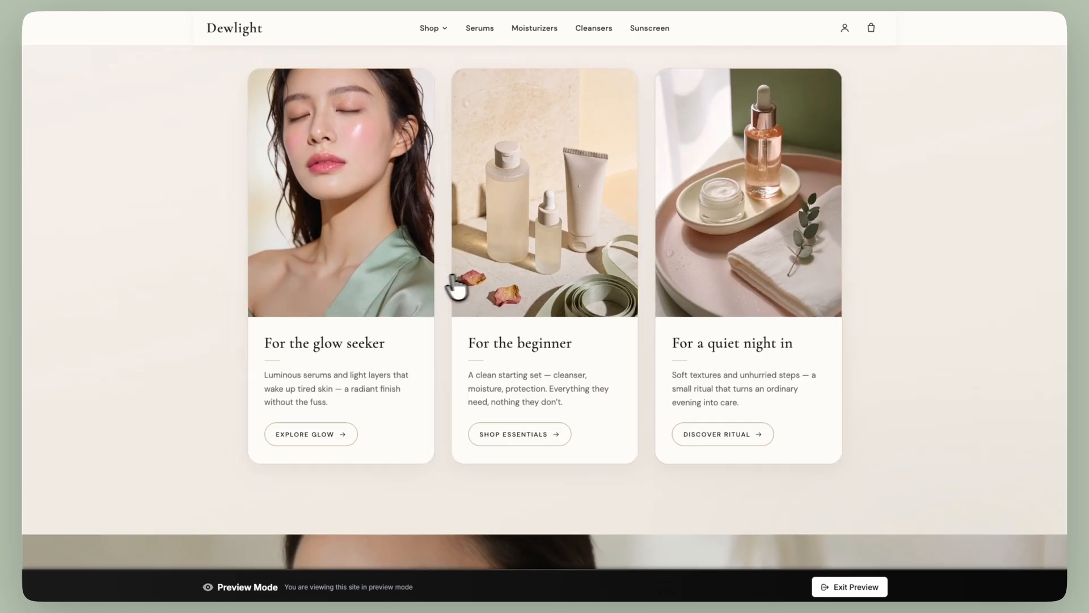
{"action": "scroll", "coordinate": [454, 286], "scroll_direction": "down", "scroll_amount": 5}
{"action": "key", "text": "Escape"}
- Publish the store and look through the live home page past its Best Sellers section
{"action": "left_click", "coordinate": [1048, 28]}
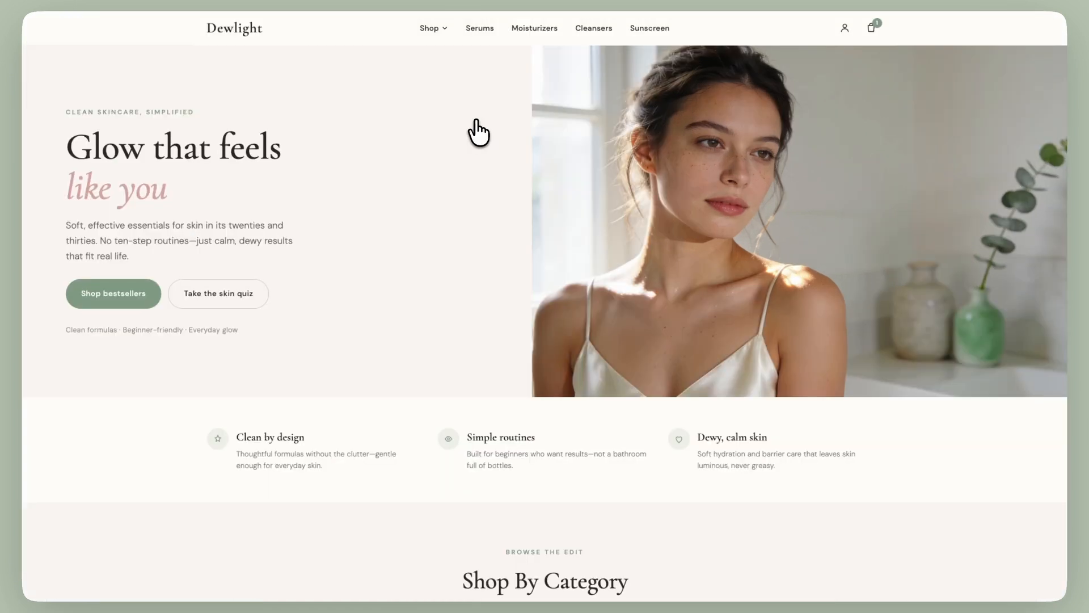
{"action": "scroll", "coordinate": [480, 142], "scroll_direction": "down", "scroll_amount": 10}
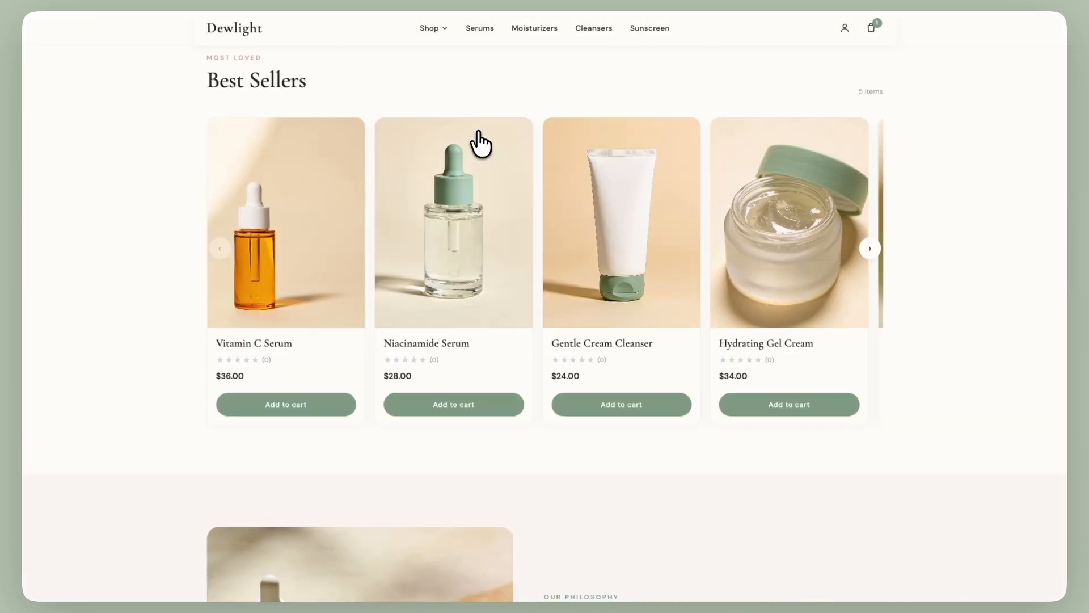
{"action": "scroll", "coordinate": [479, 143], "scroll_direction": "down", "scroll_amount": 20}
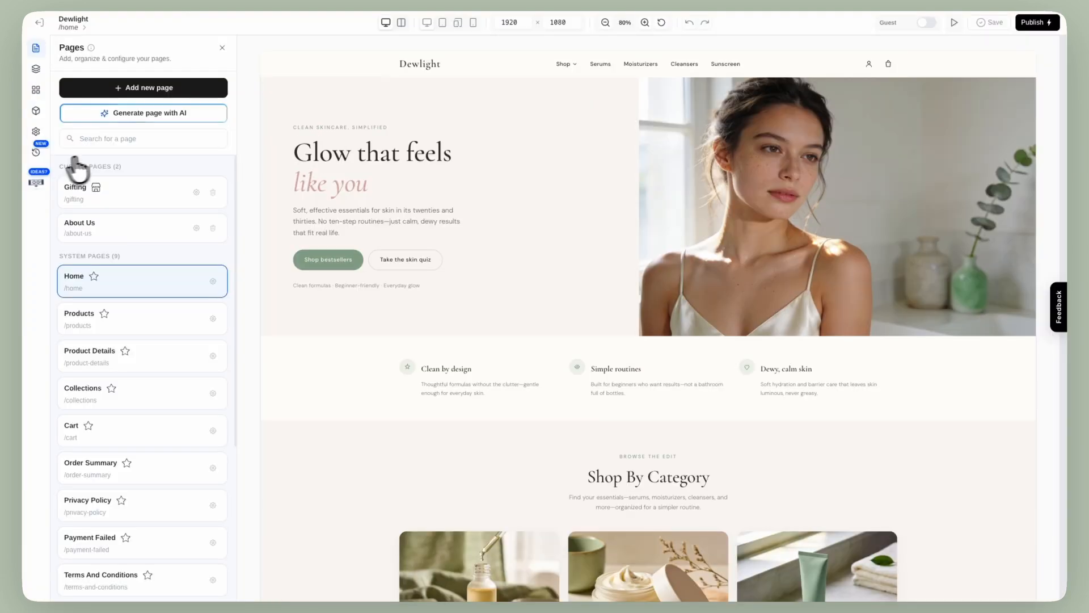
- Rename the auto-saved version from 15 Jul, 4:23 in the version history as "before gifting page"
{"action": "left_click", "coordinate": [36, 148]}
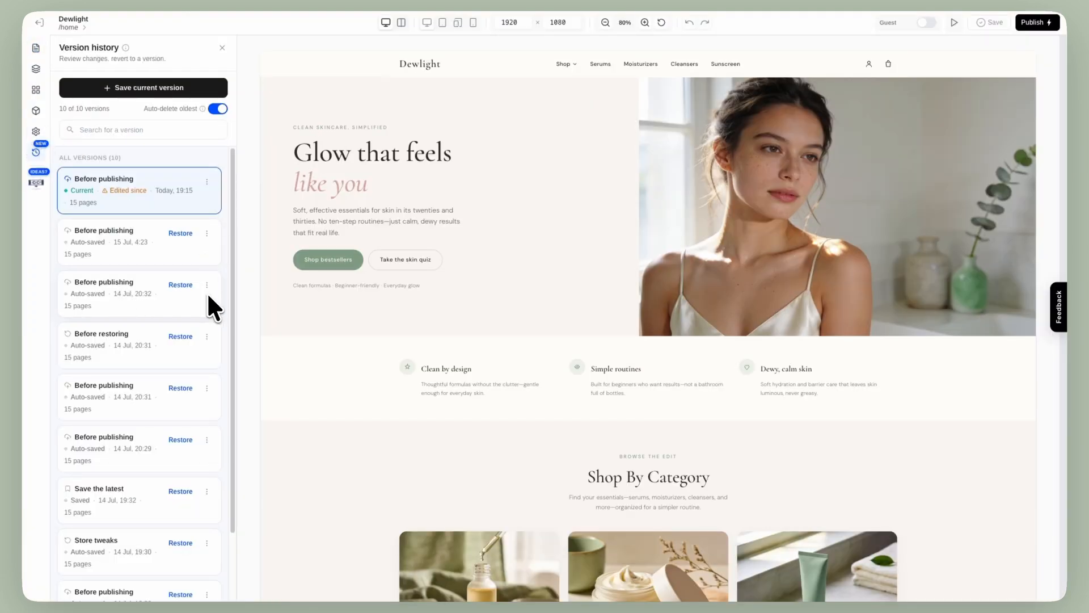
{"action": "left_click", "coordinate": [206, 233]}
{"action": "left_click", "coordinate": [170, 252]}
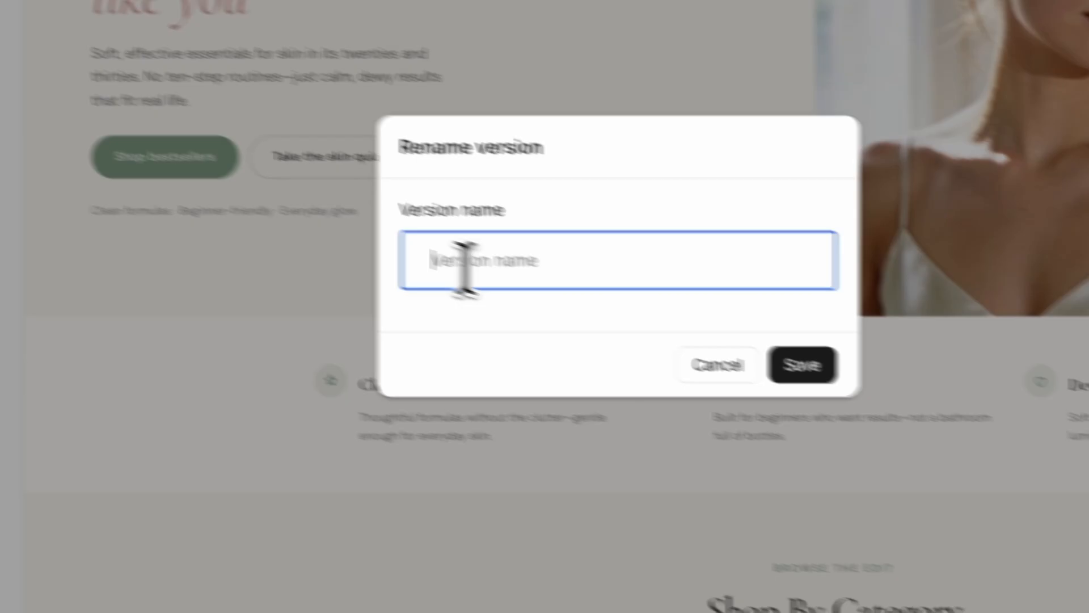
{"action": "type", "text": "before gifting page"}
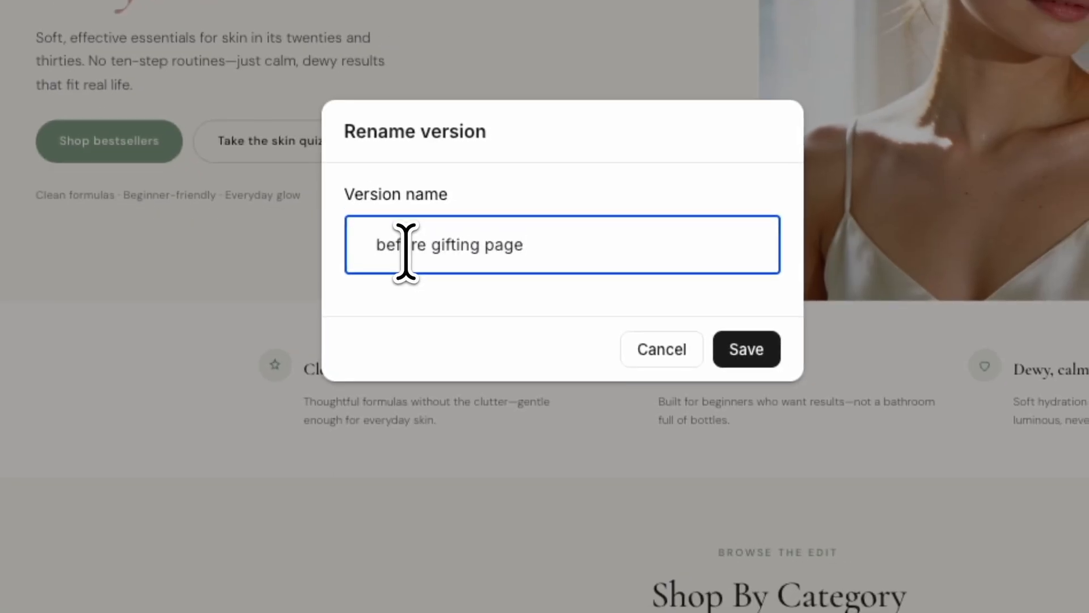
{"action": "key", "text": "Return"}
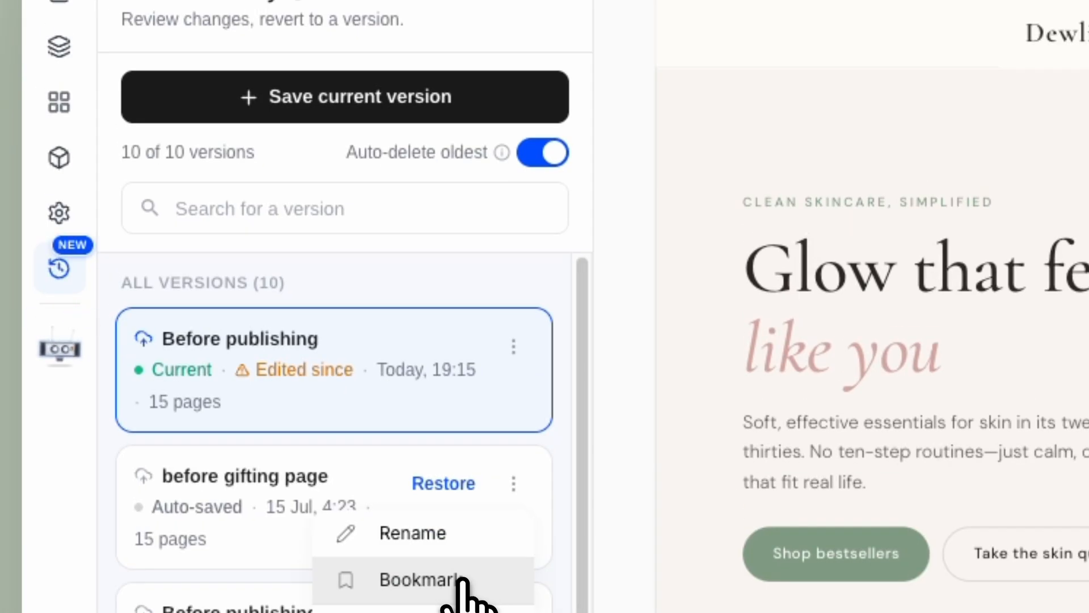
- Bookmark the "before gifting page" version and restore the store to it, checking the page list
{"action": "left_click", "coordinate": [462, 580]}
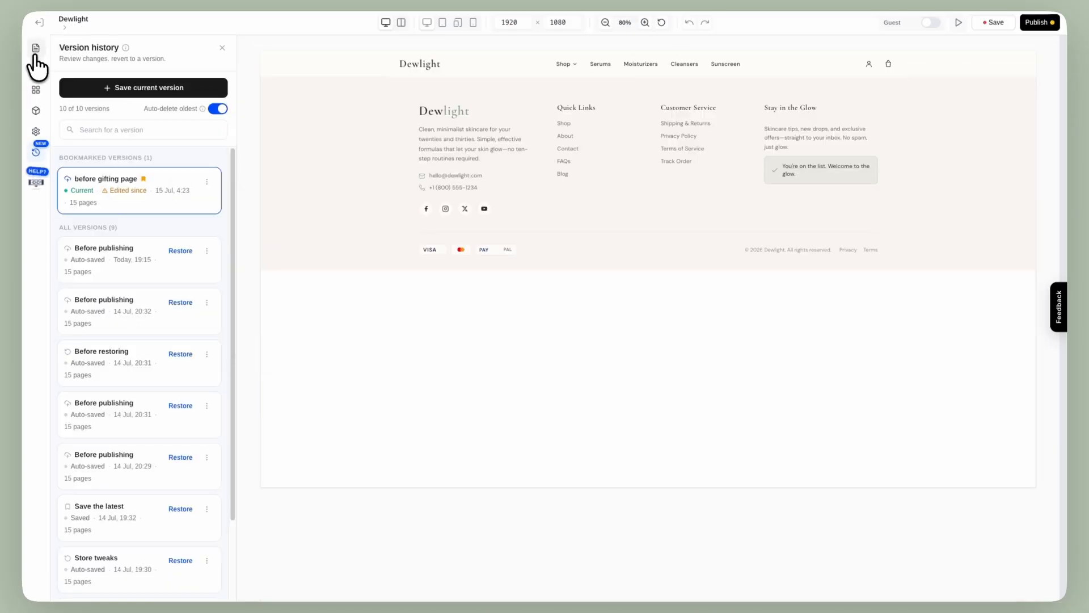
{"action": "left_click", "coordinate": [34, 60]}
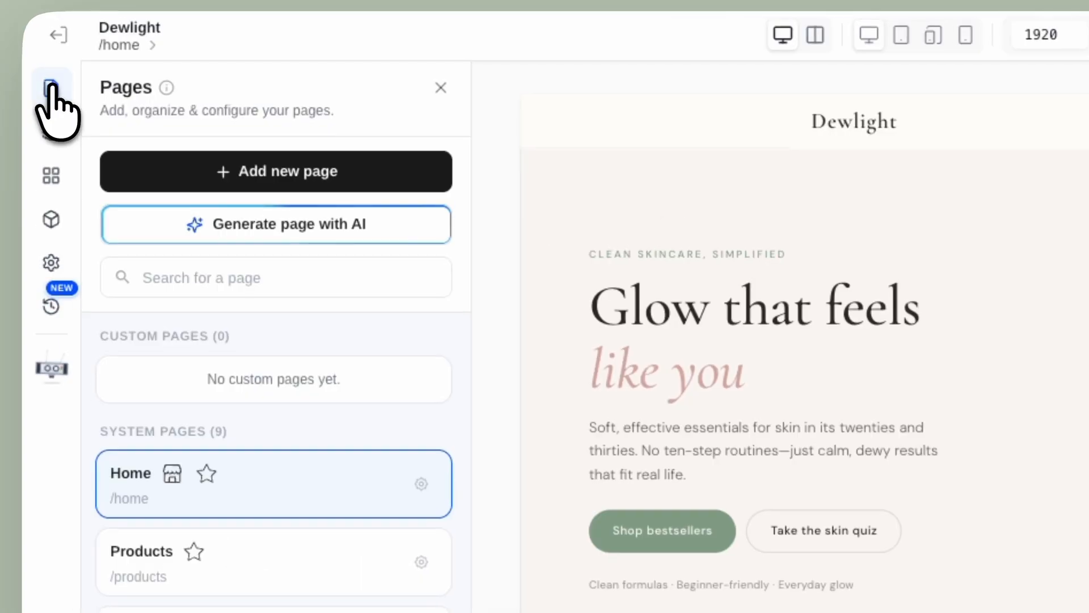
- Restore the "Before restoring" version auto-saved today at 19:17, and open the Home page
{"action": "left_click", "coordinate": [63, 310]}
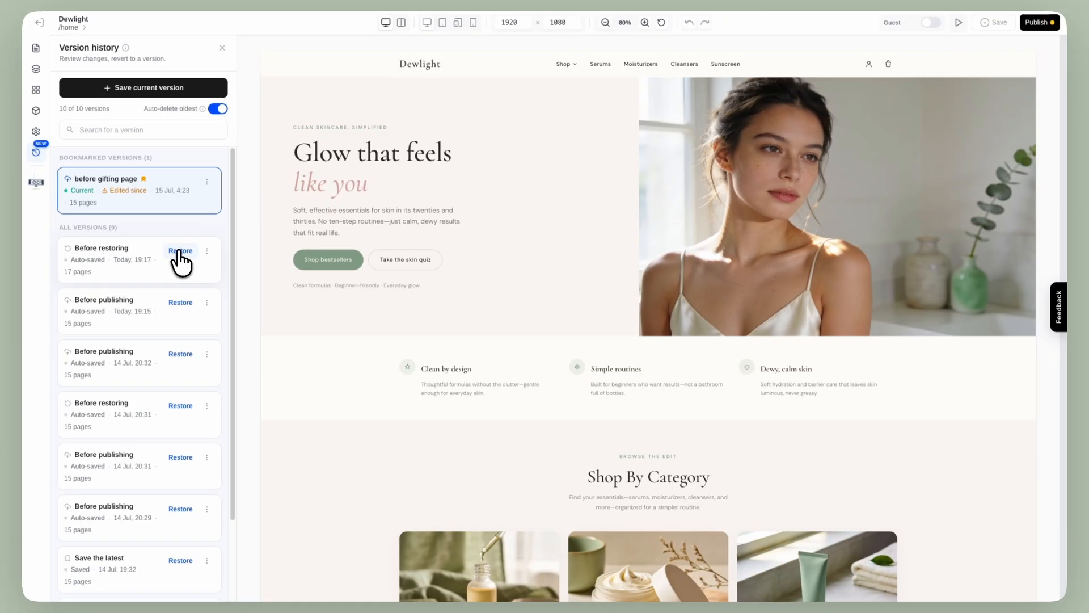
{"action": "left_click", "coordinate": [180, 250]}
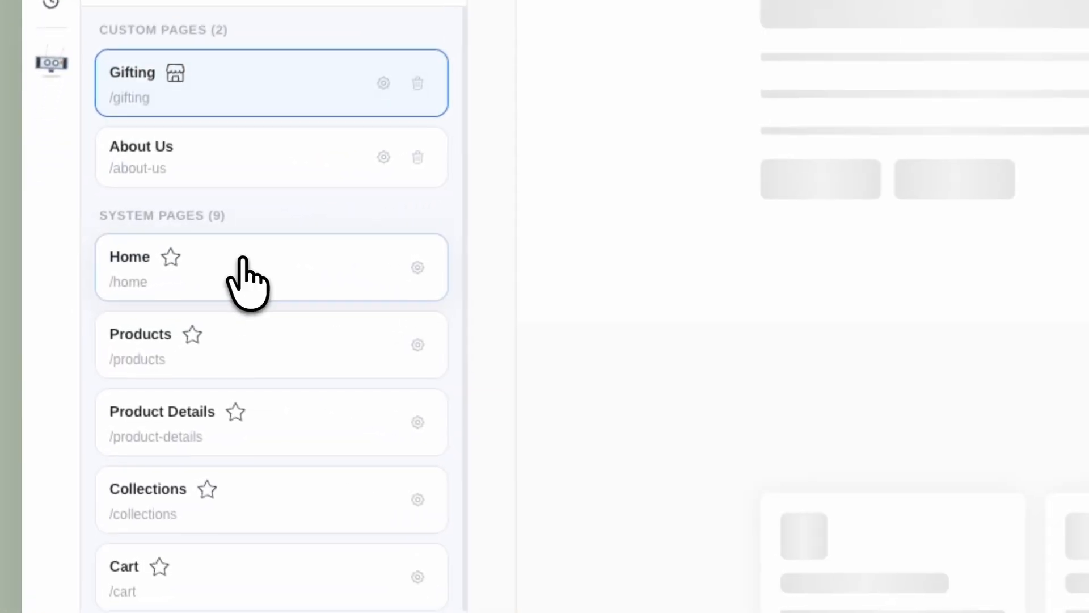
{"action": "left_click", "coordinate": [146, 292]}
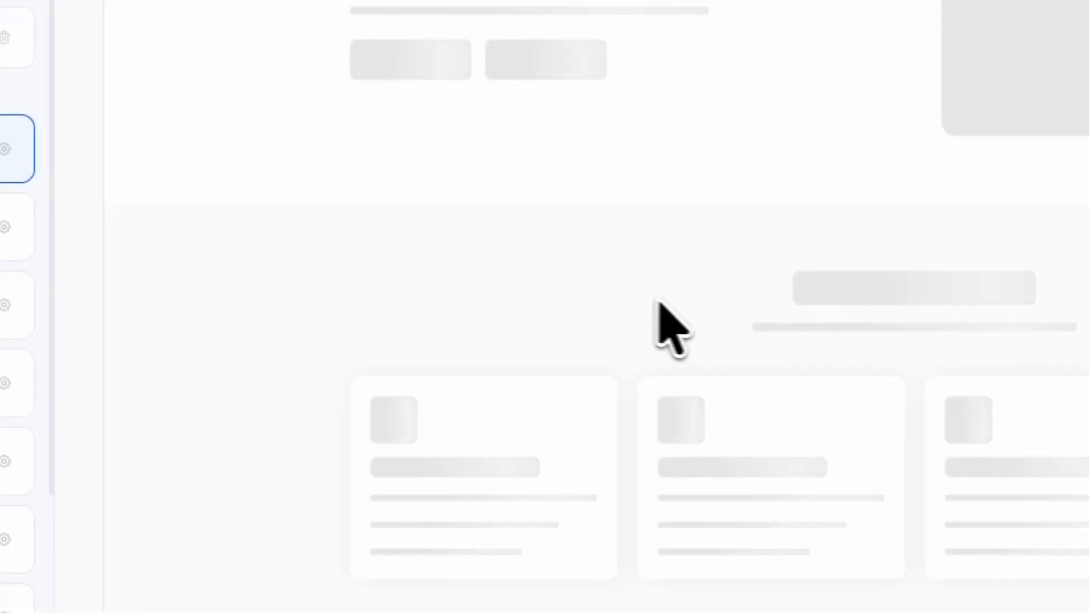